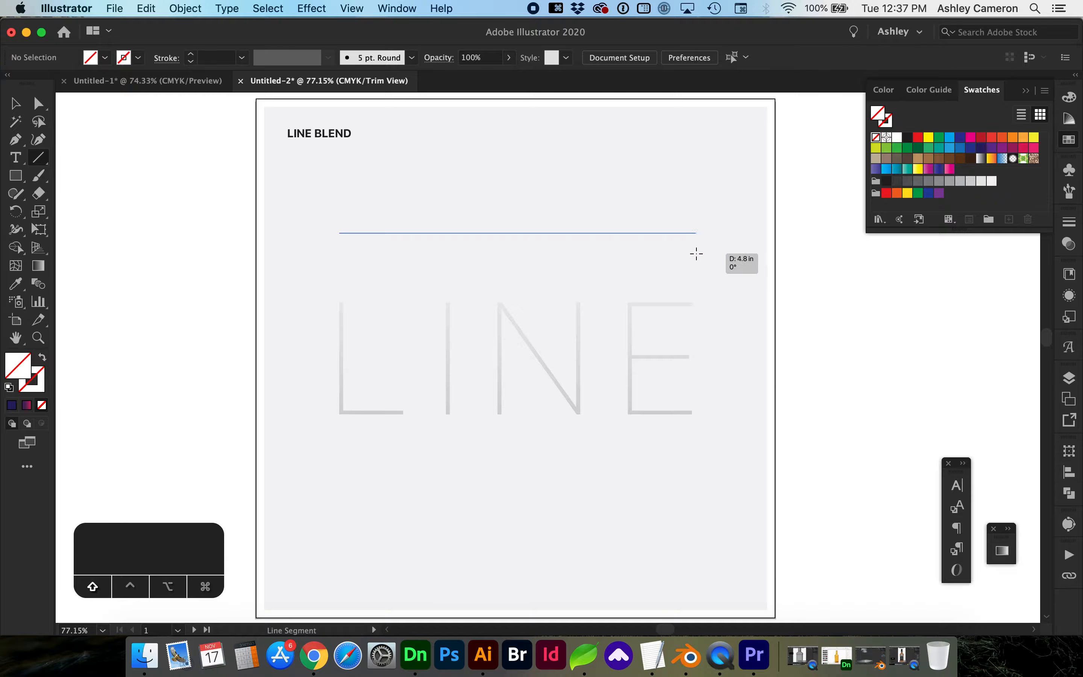
Give the line a black stroke with no fill and duplicate it straight below the word LINE.
key(d)
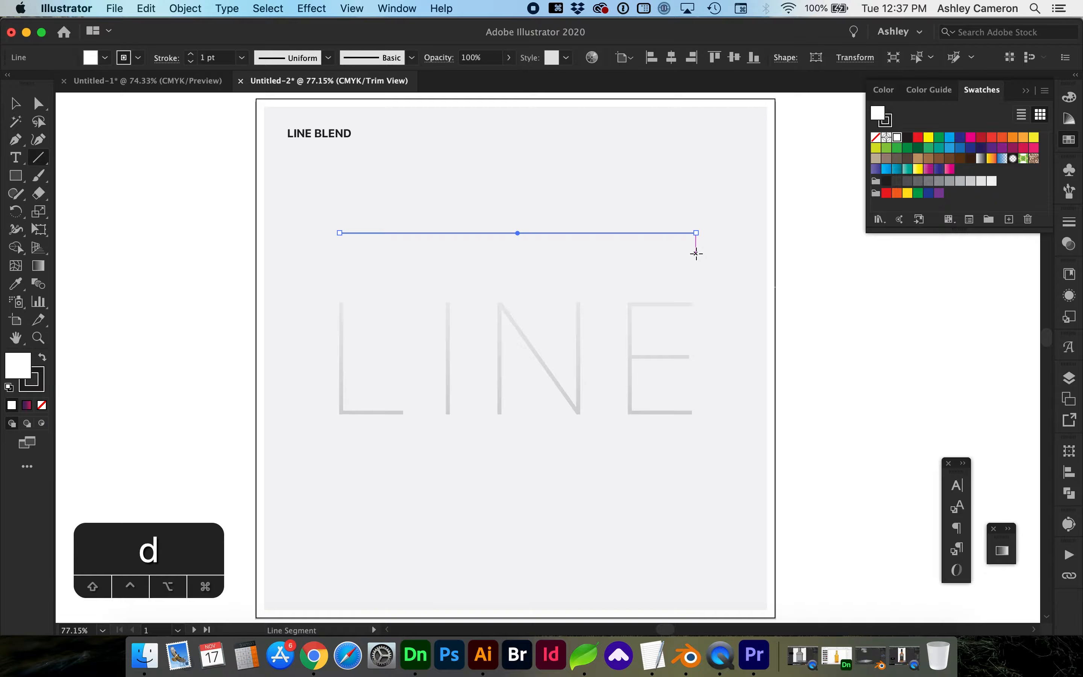
key(slash)
key(x)
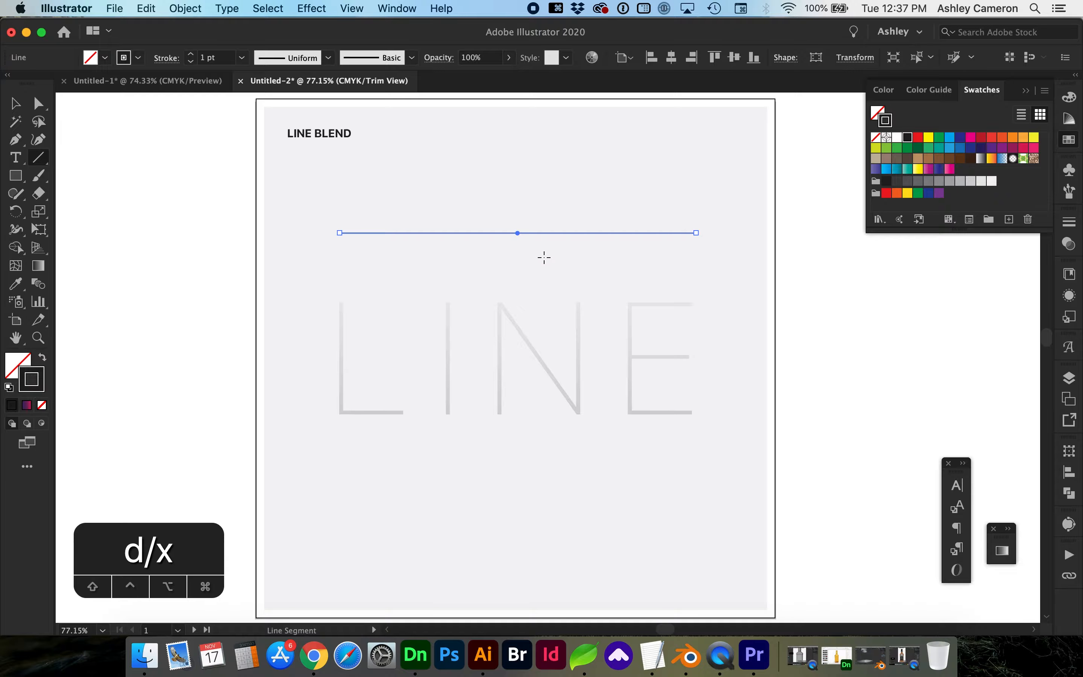
key(v)
drag(553, 230, 560, 506)
Apply a smooth Zig Zag effect of 0.26 in size to the top line.
click(529, 230)
click(318, 8)
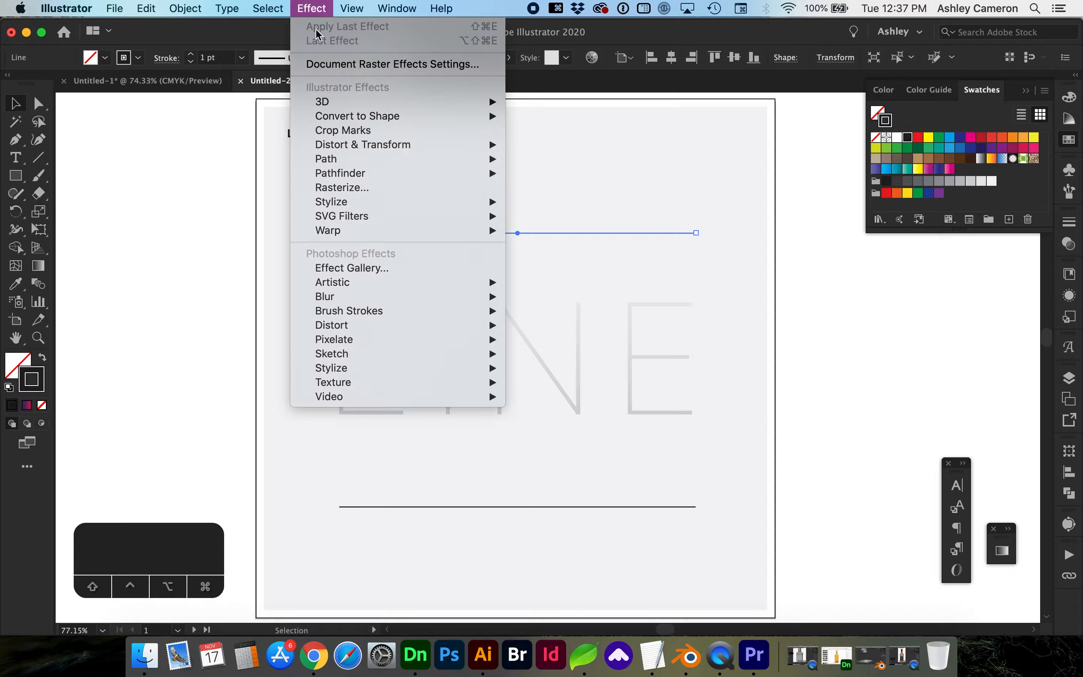
mouse_move(457, 145)
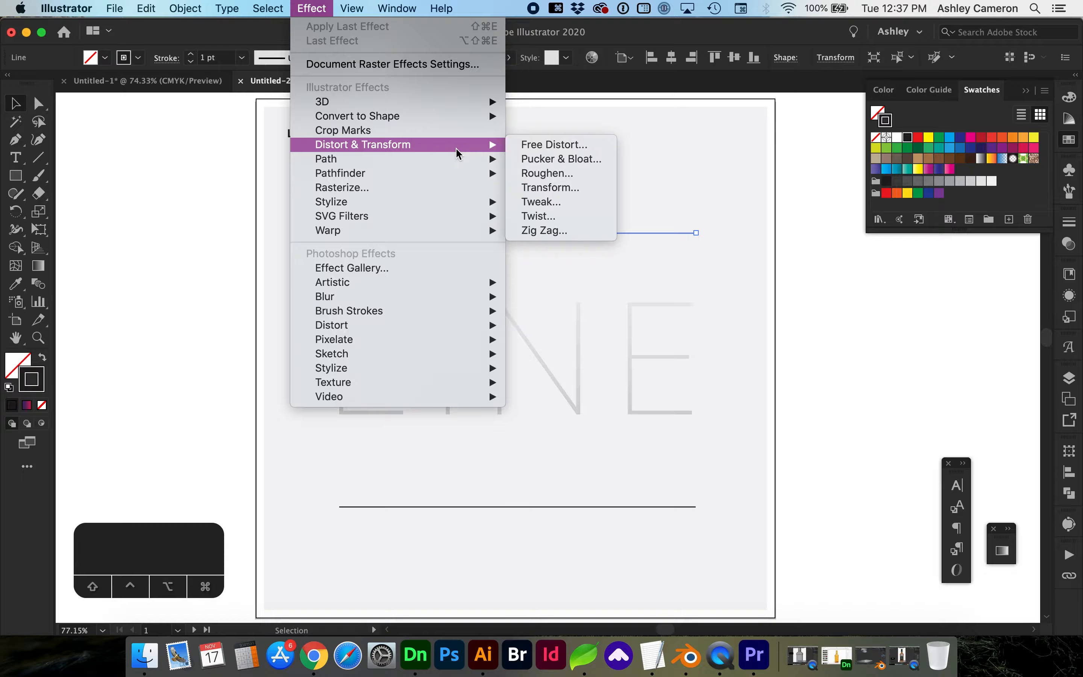
click(531, 231)
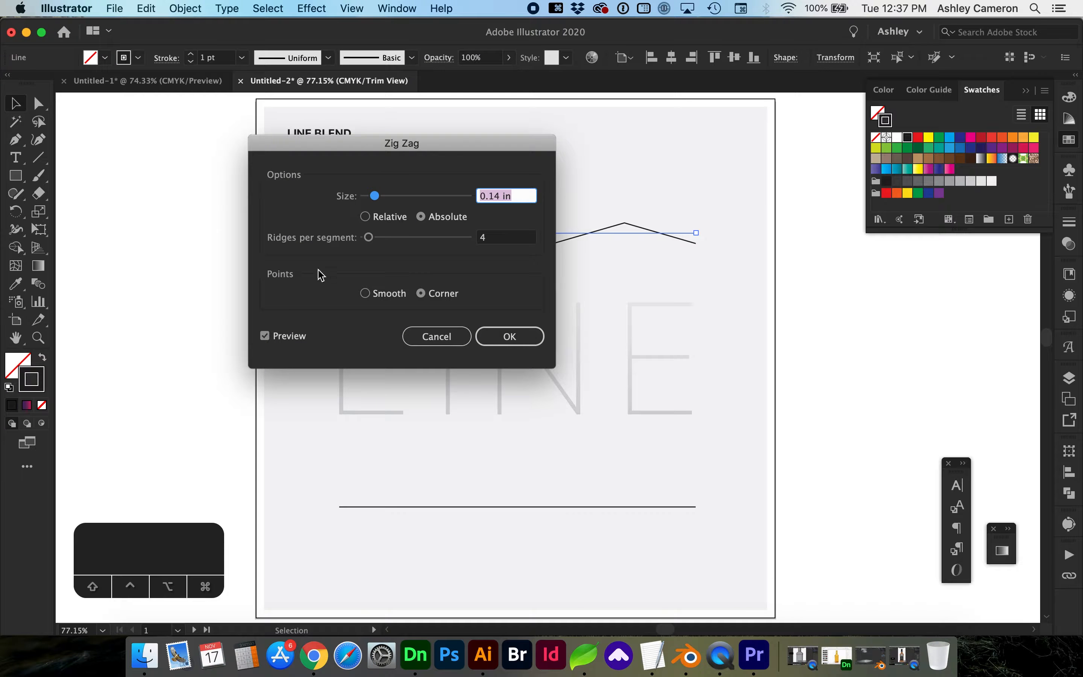
click(378, 294)
drag(455, 150, 272, 152)
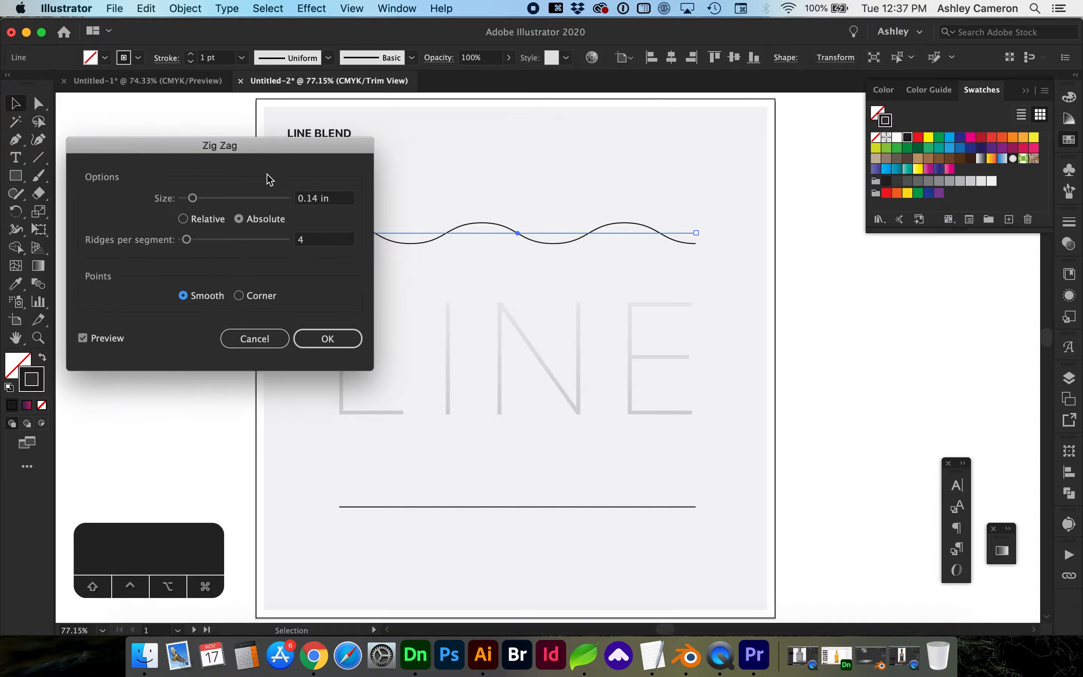
click(202, 198)
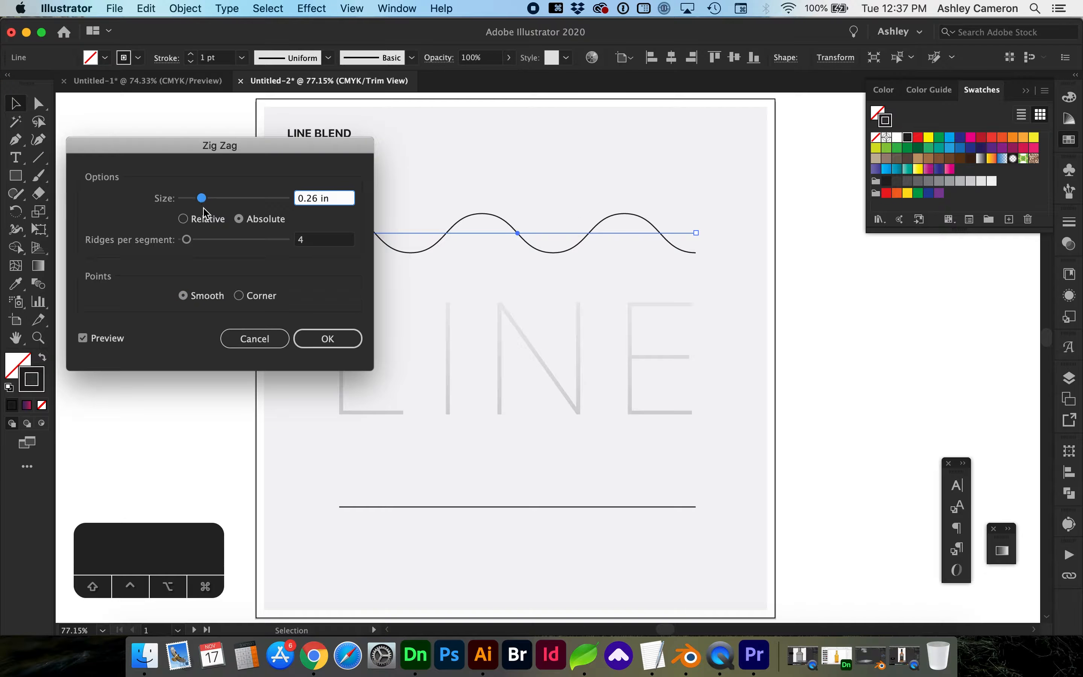
click(344, 338)
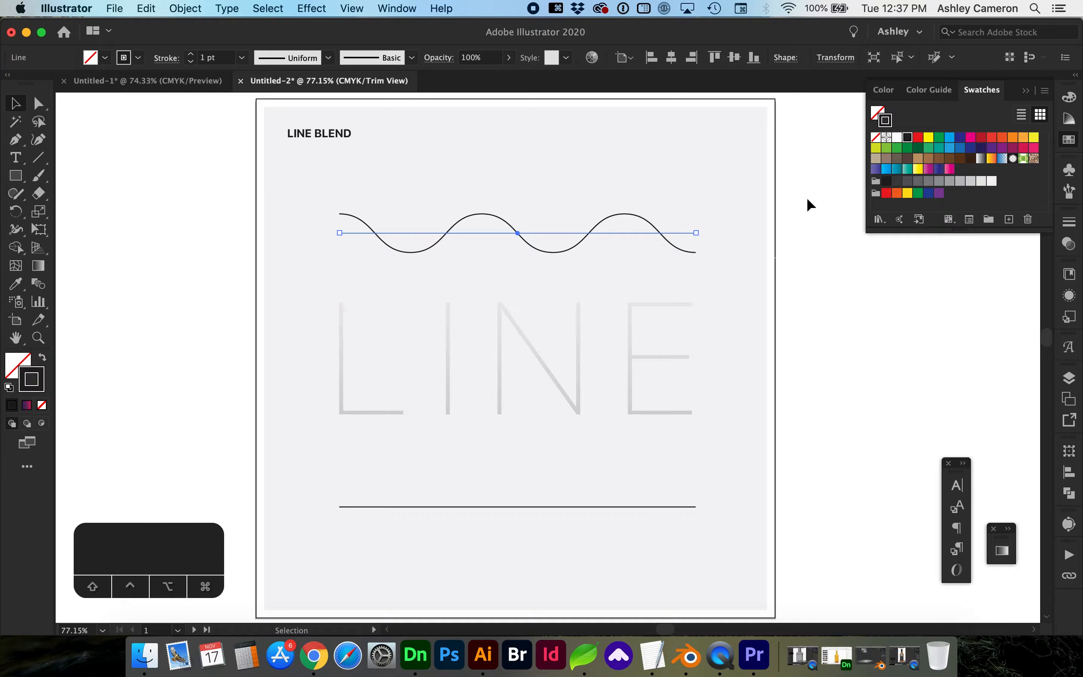
key(w)
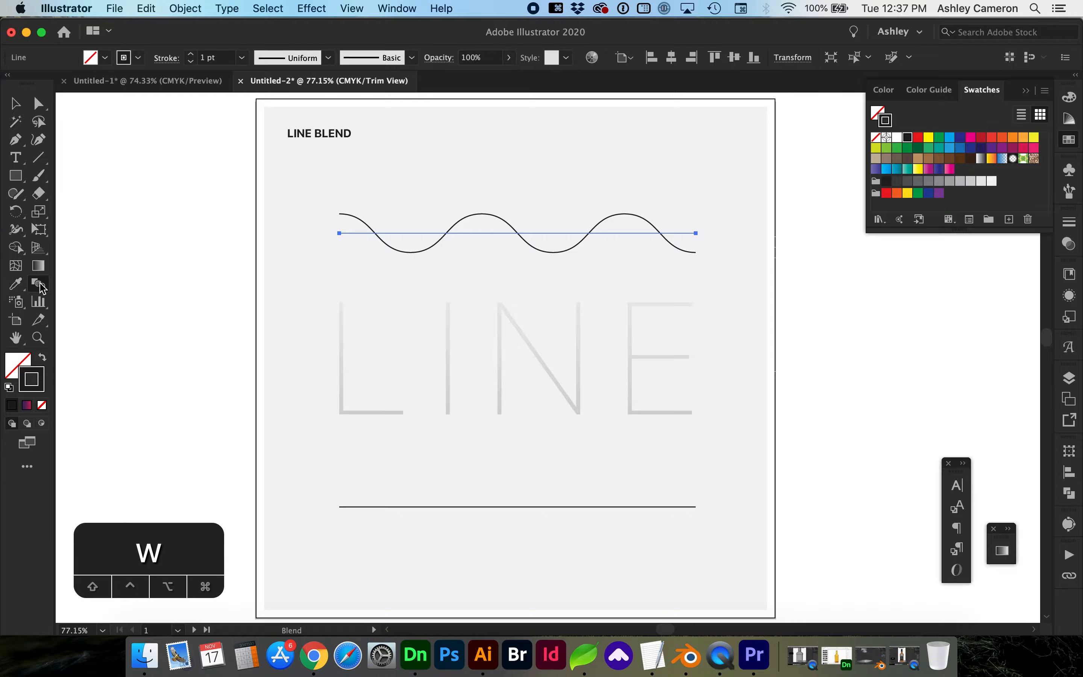
Blend the wavy top line into the straight bottom line, then deselect the blend.
click(455, 232)
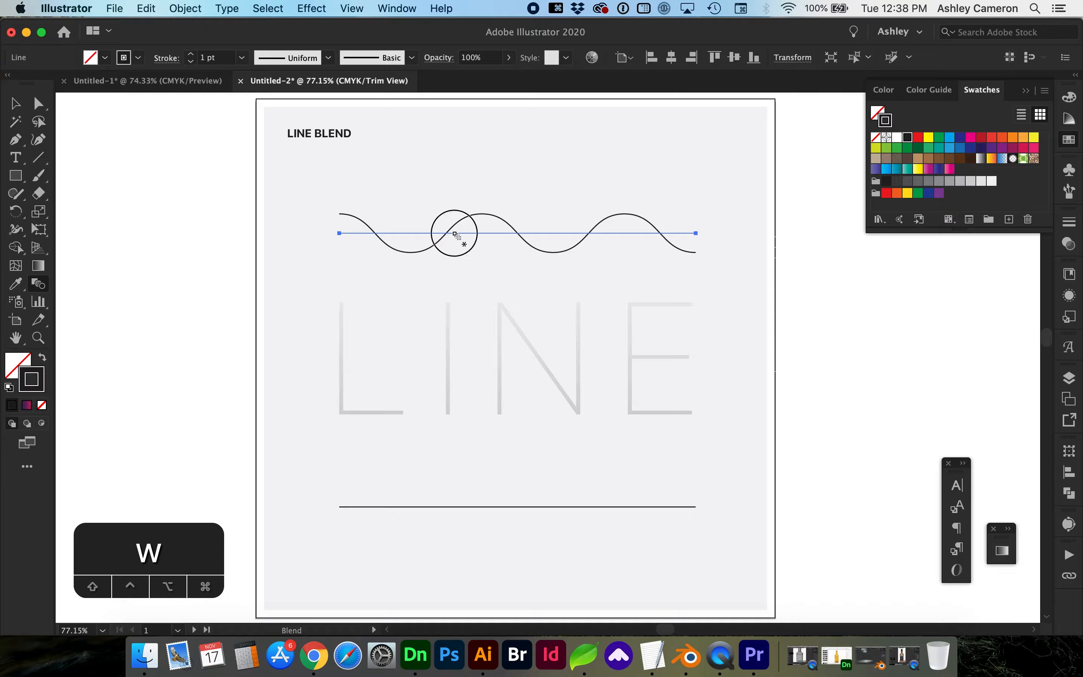
click(447, 507)
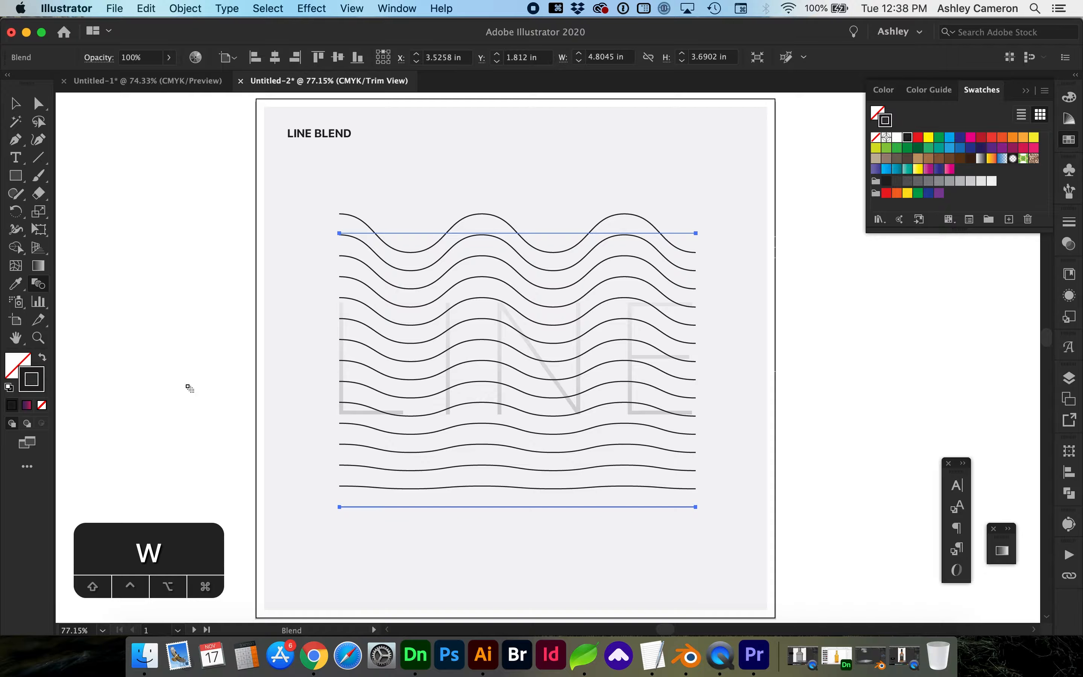
key(v)
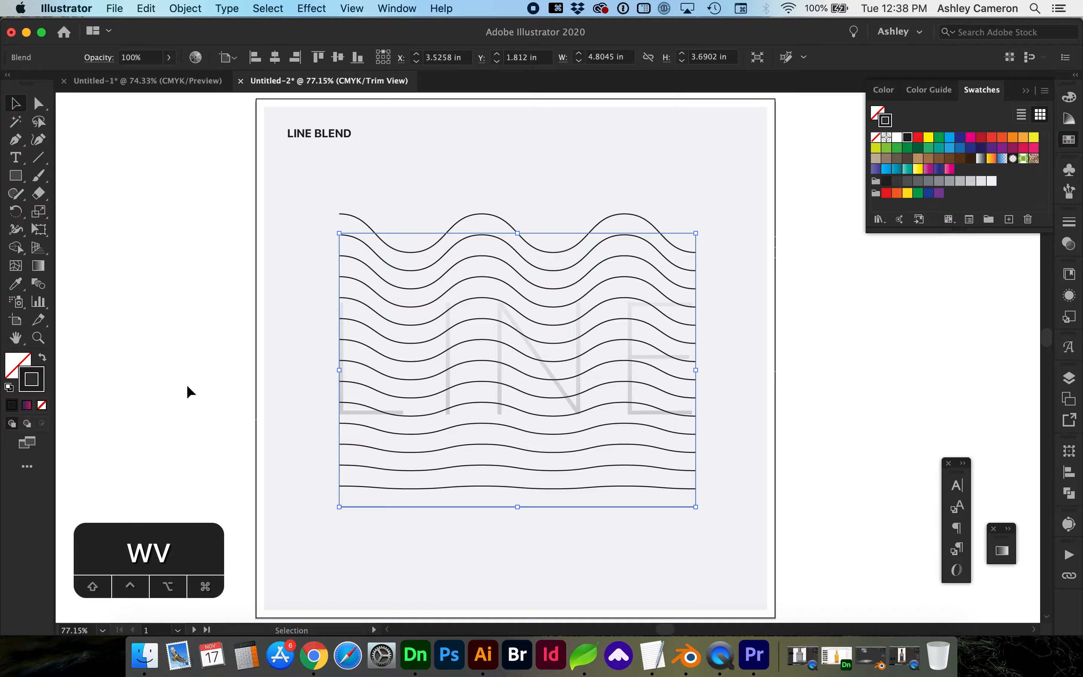
click(206, 342)
Make the blend's bottom line dashed with 0 pt dash, 4 pt gap, round caps and joins.
double_click(453, 507)
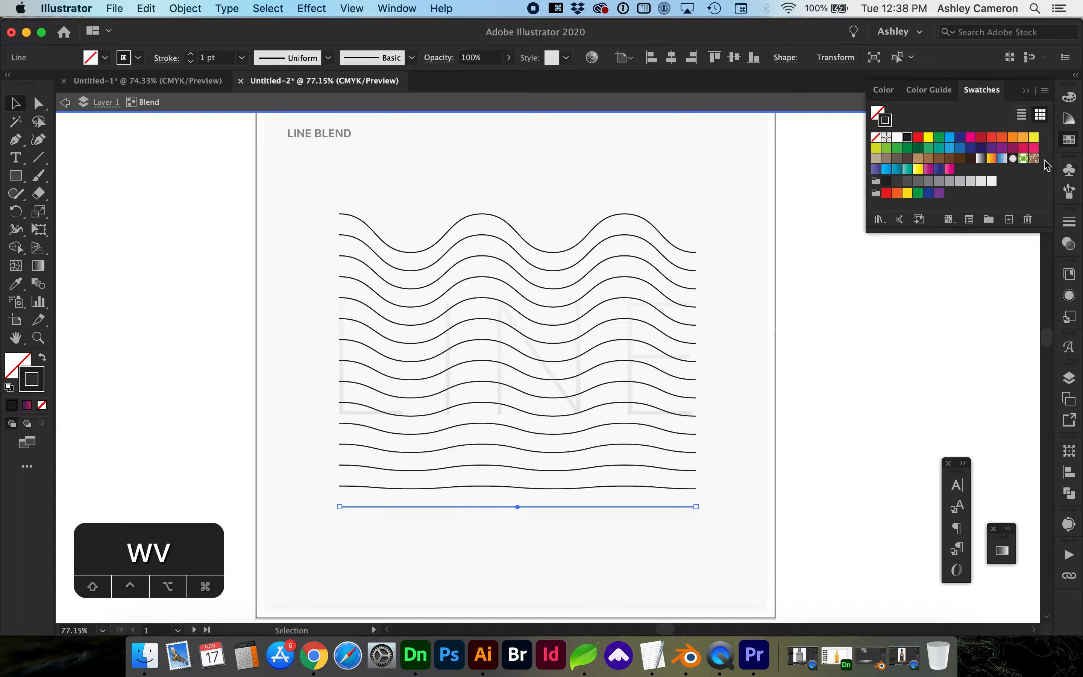
click(1072, 226)
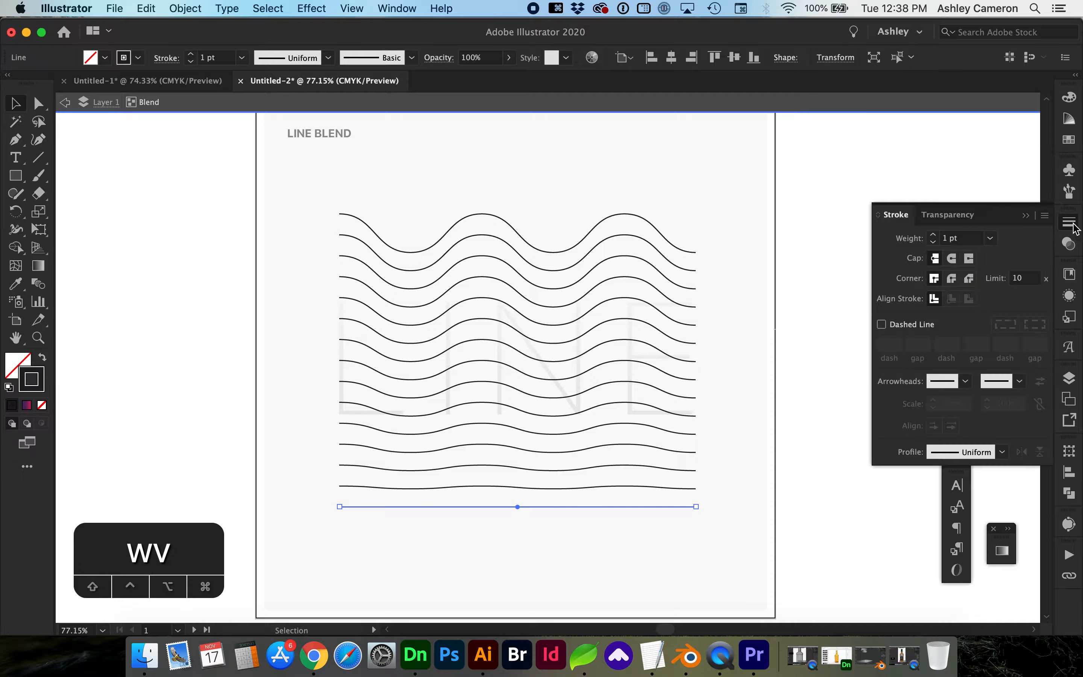
click(906, 331)
key(Down)
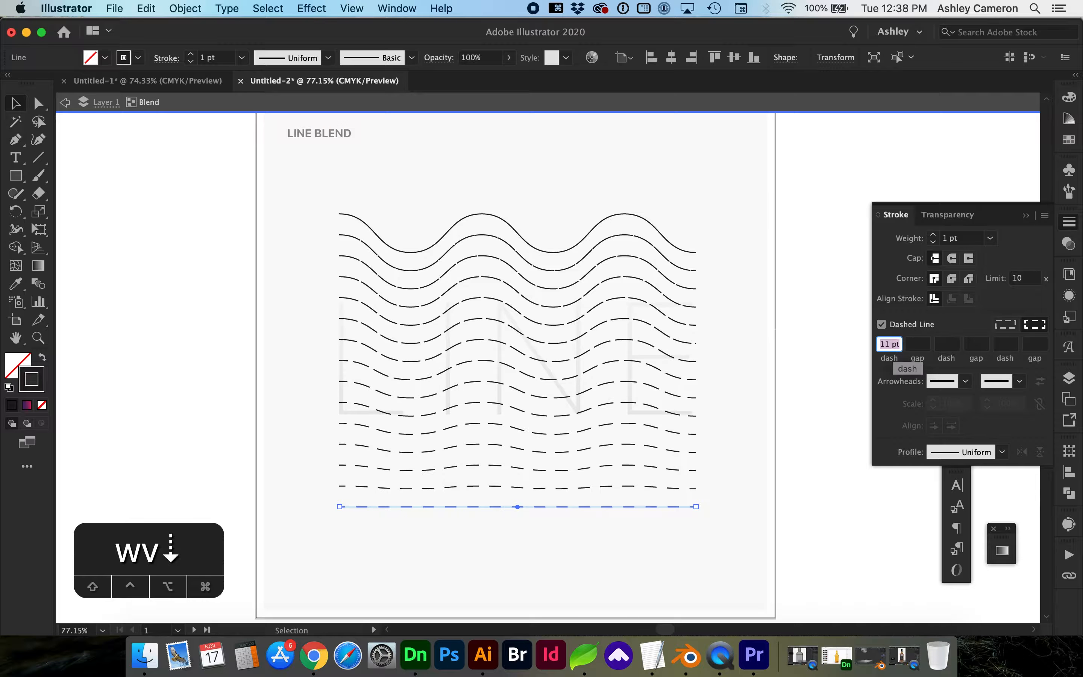
key(Down)
text(0)
key(Tab)
text(4)
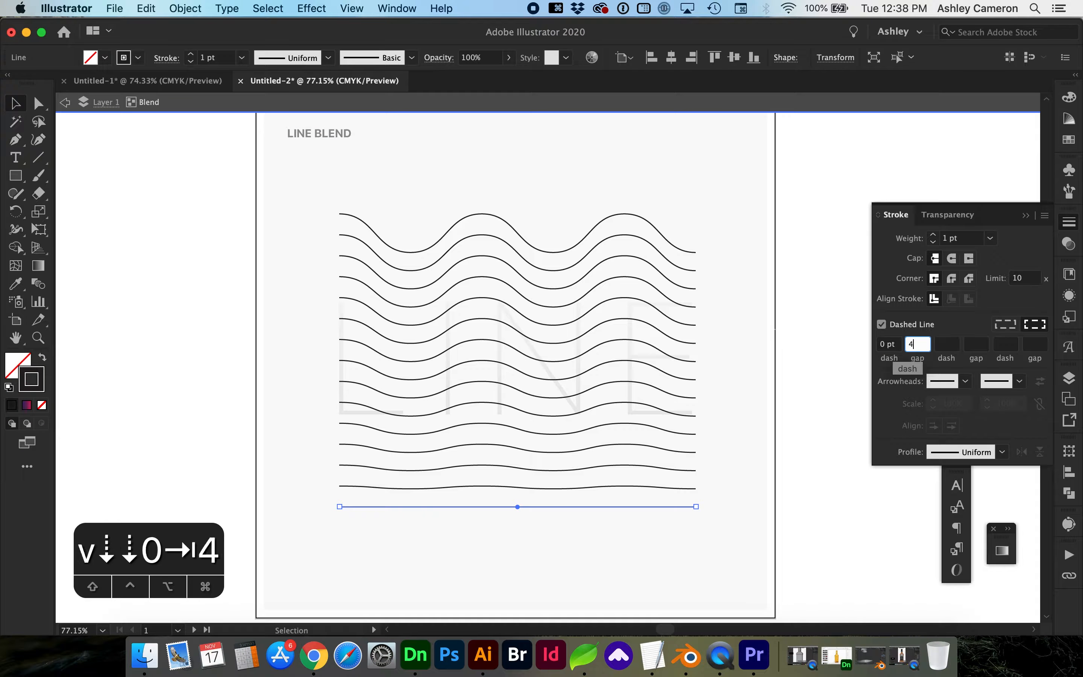
key(Tab)
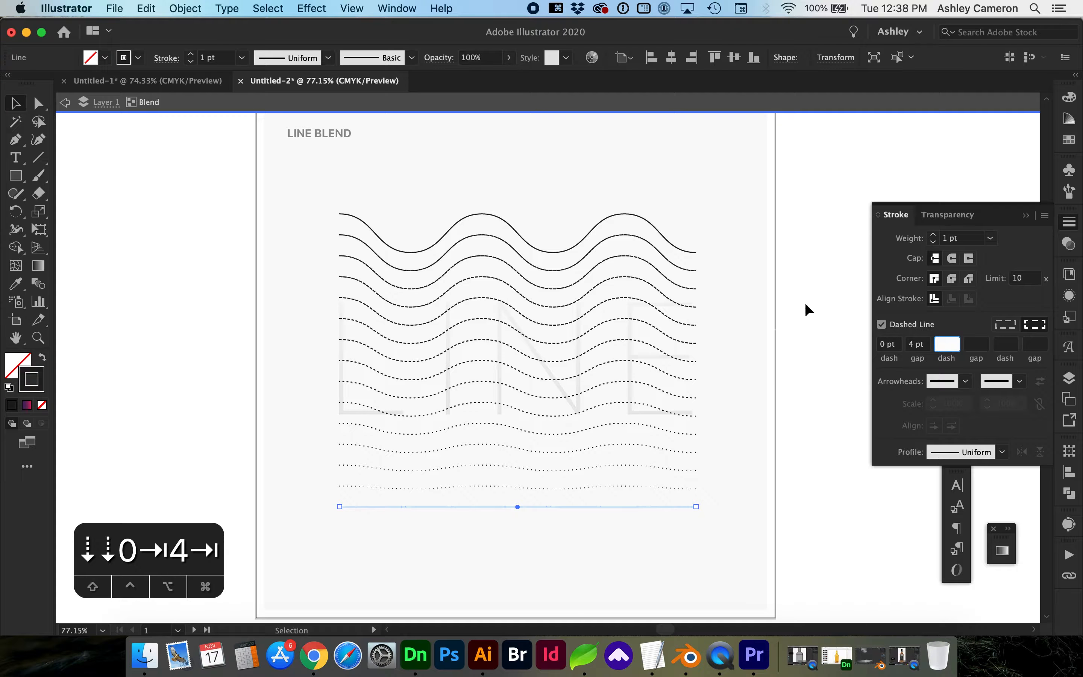
click(951, 258)
click(951, 278)
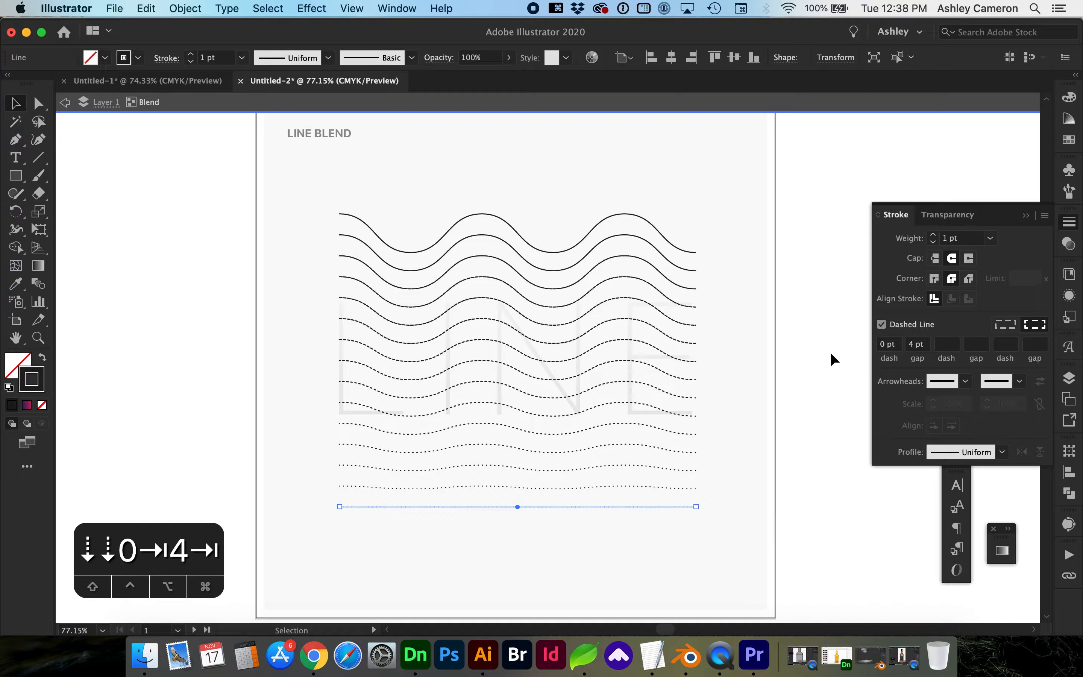
Exit the blend's isolation mode and go to the SHAPE BLEND artboard.
click(830, 352)
key(Escape)
key(Page_Down)
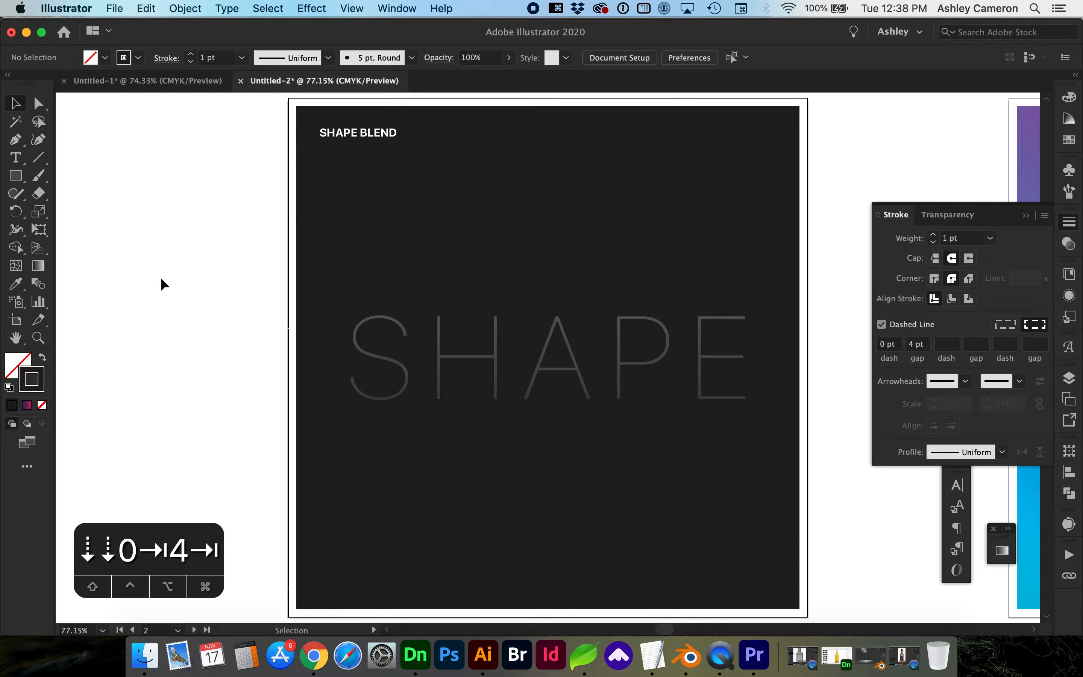
Draw a large square around SHAPE with a solid 2 pt outline.
click(16, 177)
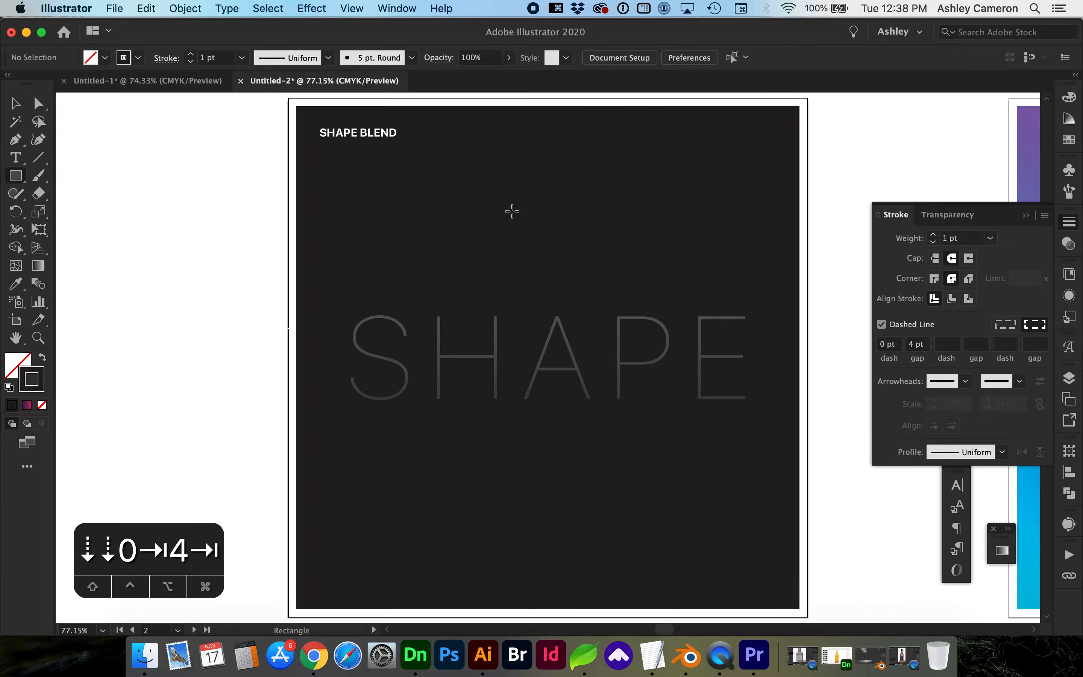
drag(363, 202, 748, 537)
key(v)
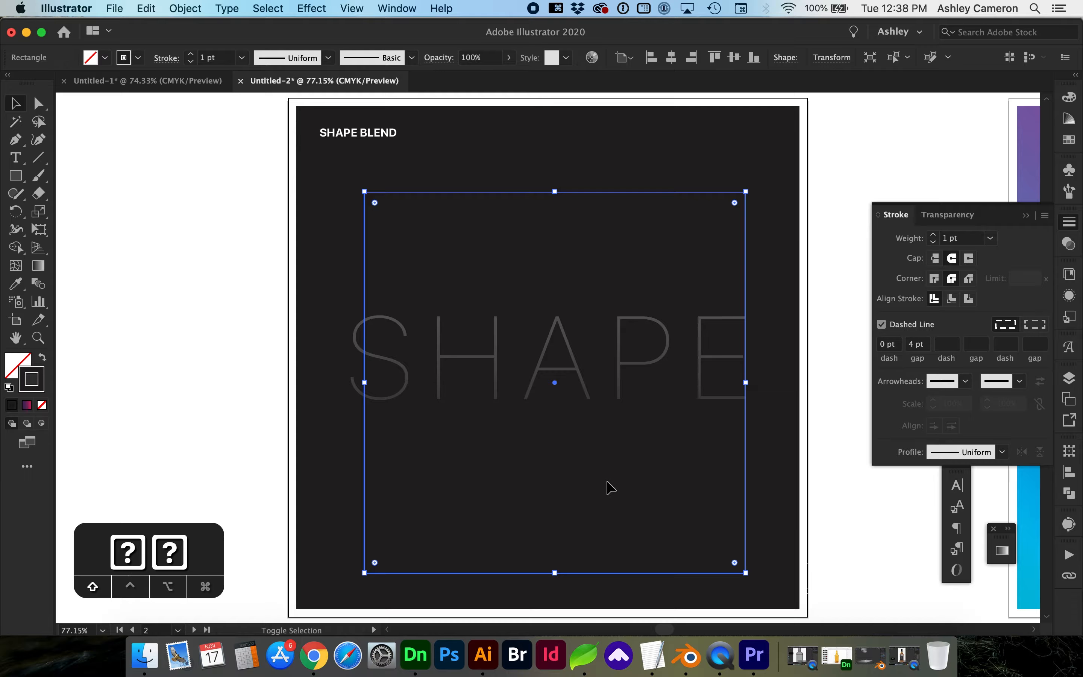
click(1068, 223)
click(894, 326)
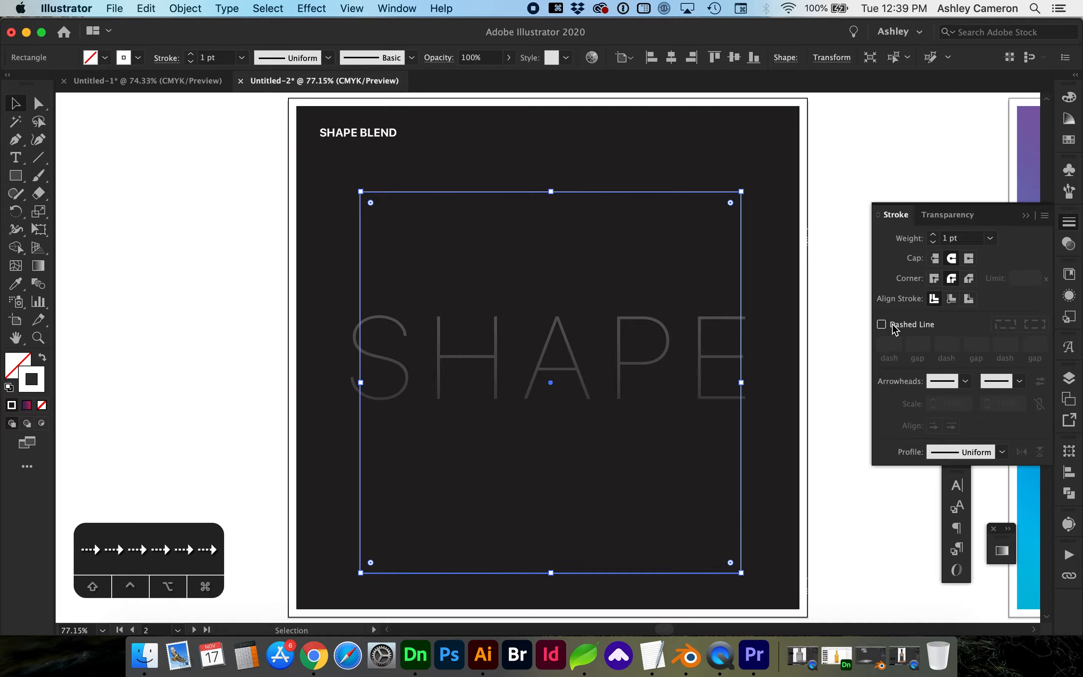
click(934, 236)
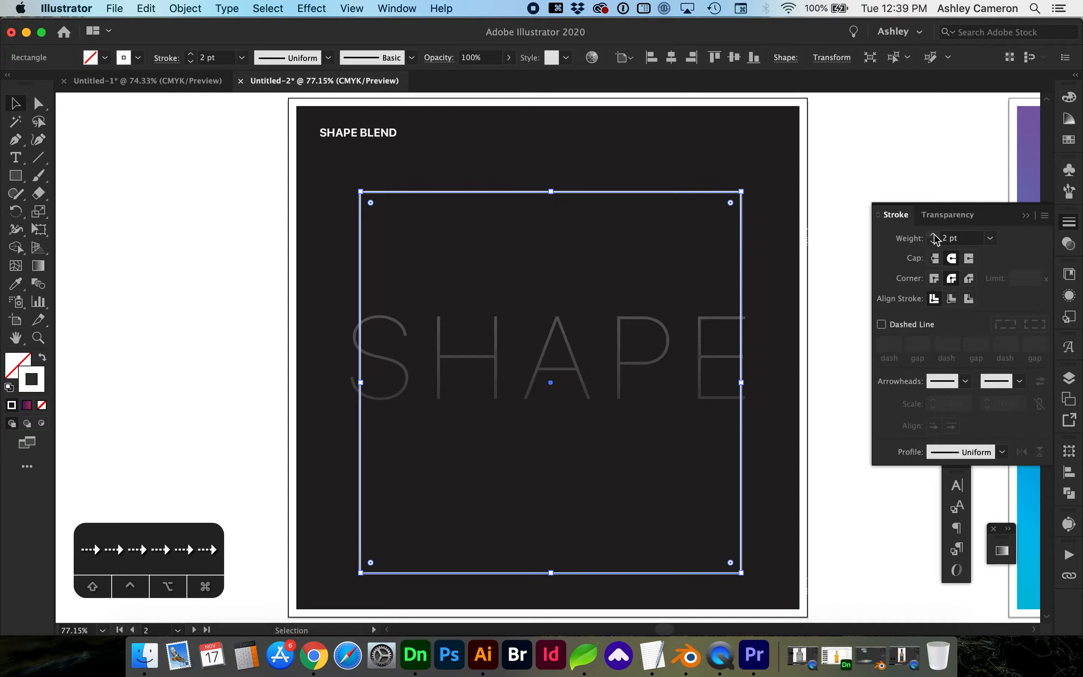
Paste a front copy, shrink it to a small centred square, and start blending from the large square.
key(v)
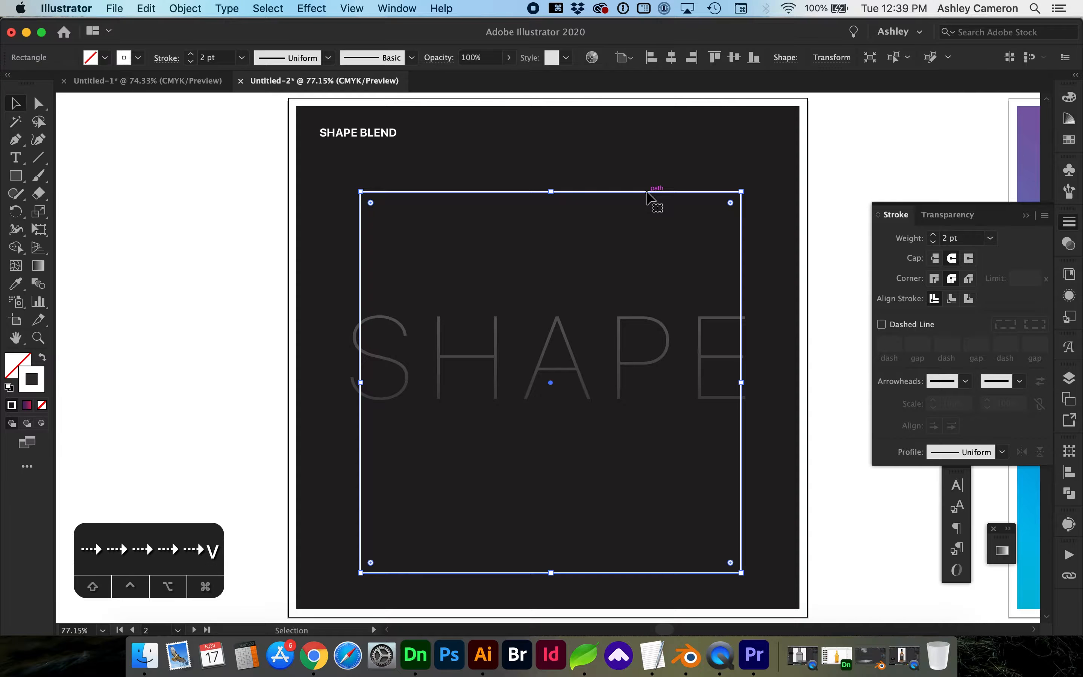
key(super+c)
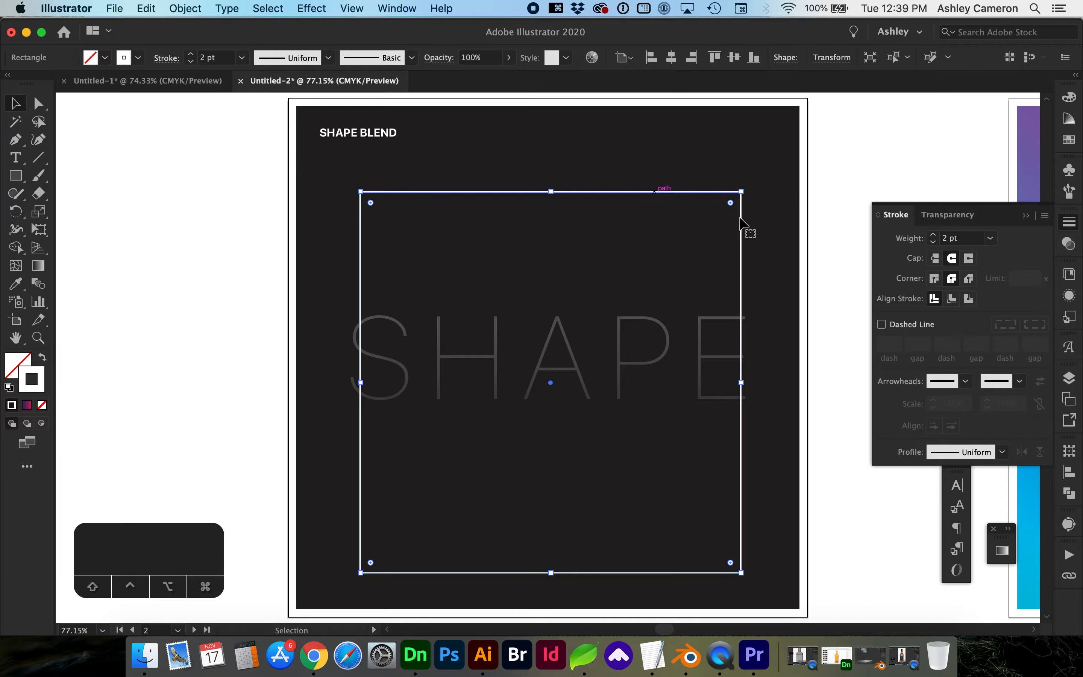
key(super)
key(super+f)
mouse_move(742, 192)
mouse_down()
mouse_move(648, 298)
mouse_move(619, 354)
mouse_up()
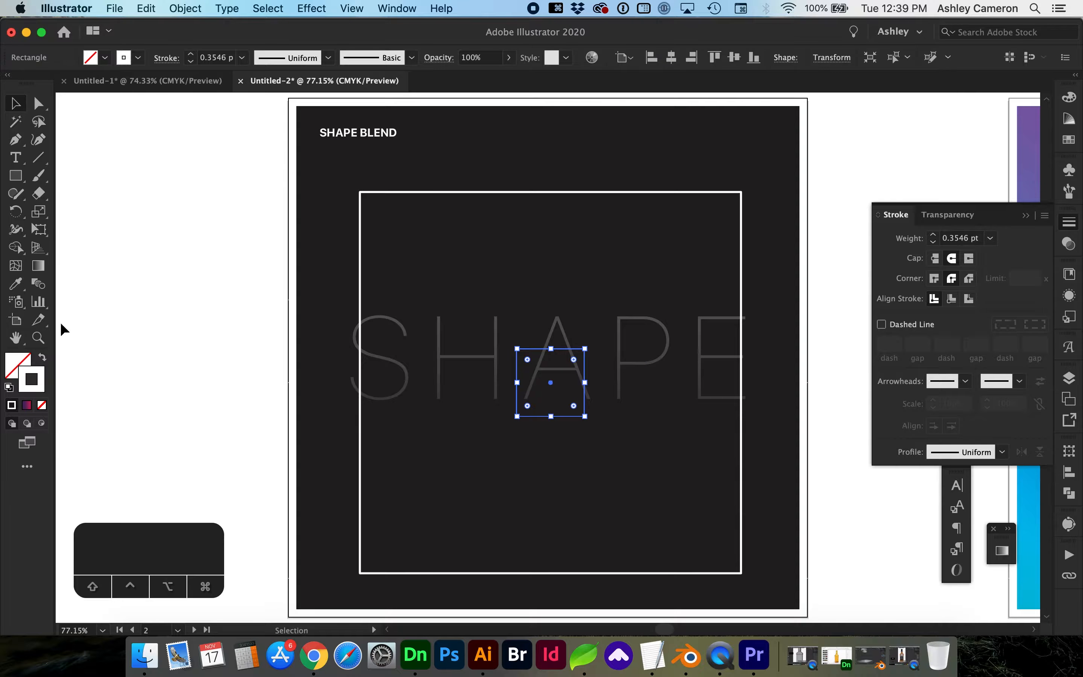
key(w)
click(508, 191)
Blend the large square into the small one and try 10 specified steps.
click(534, 350)
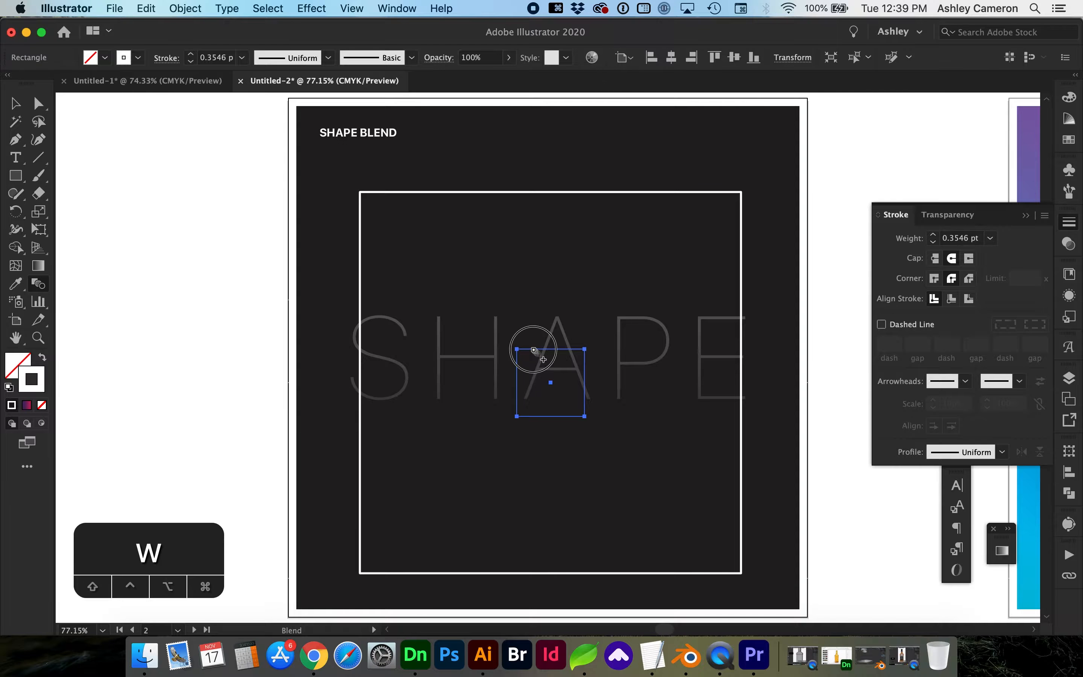
double_click(41, 287)
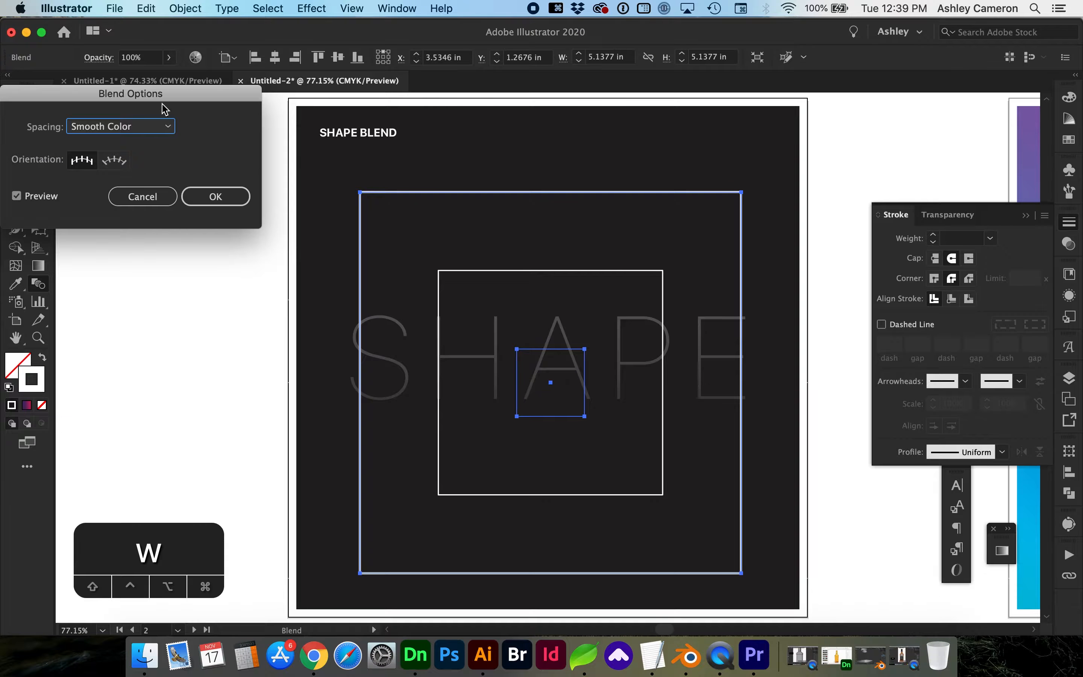
click(143, 129)
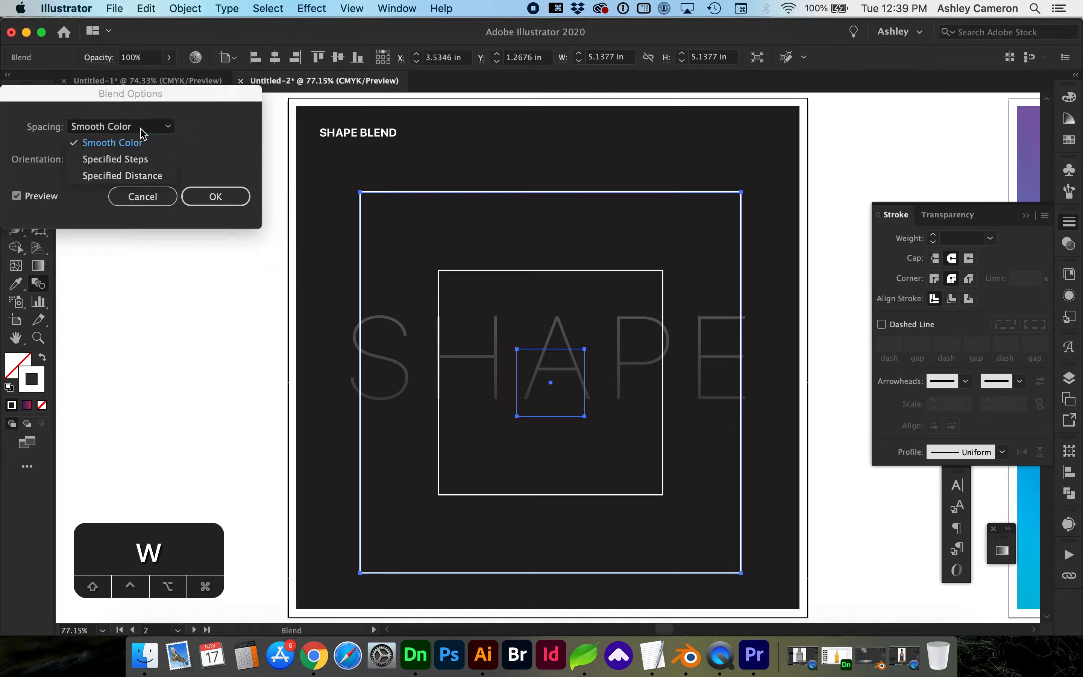
click(139, 163)
key(shift+Up)
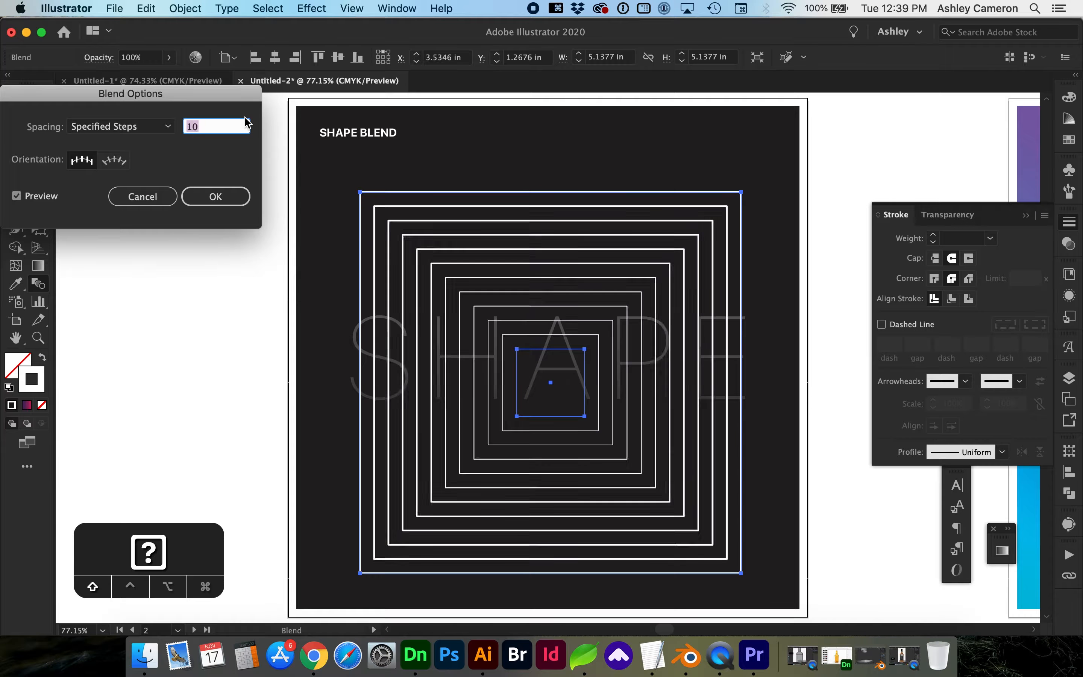
Switch the blend spacing to Specified Distance of 0.125 in.
click(144, 127)
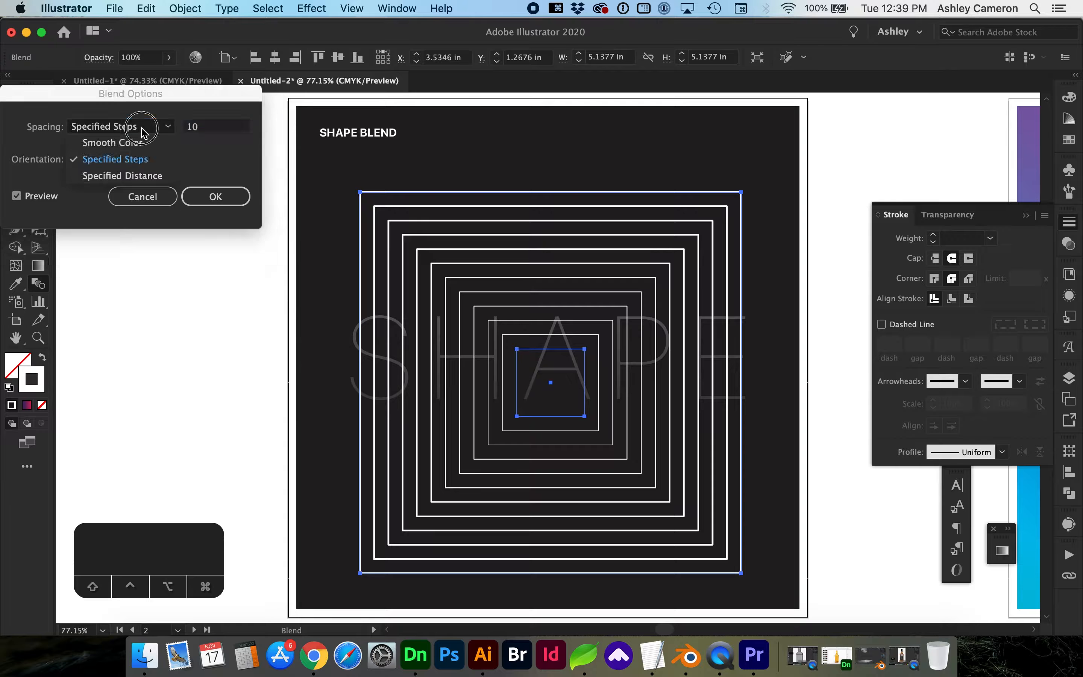
click(144, 175)
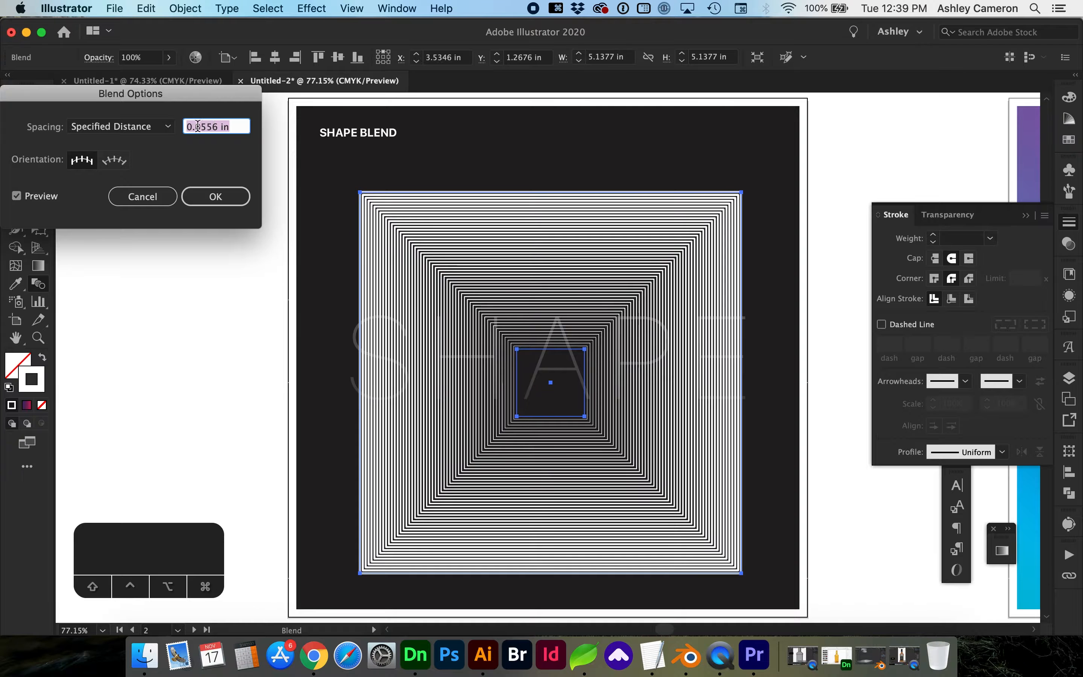
key(Up)
key(Down)
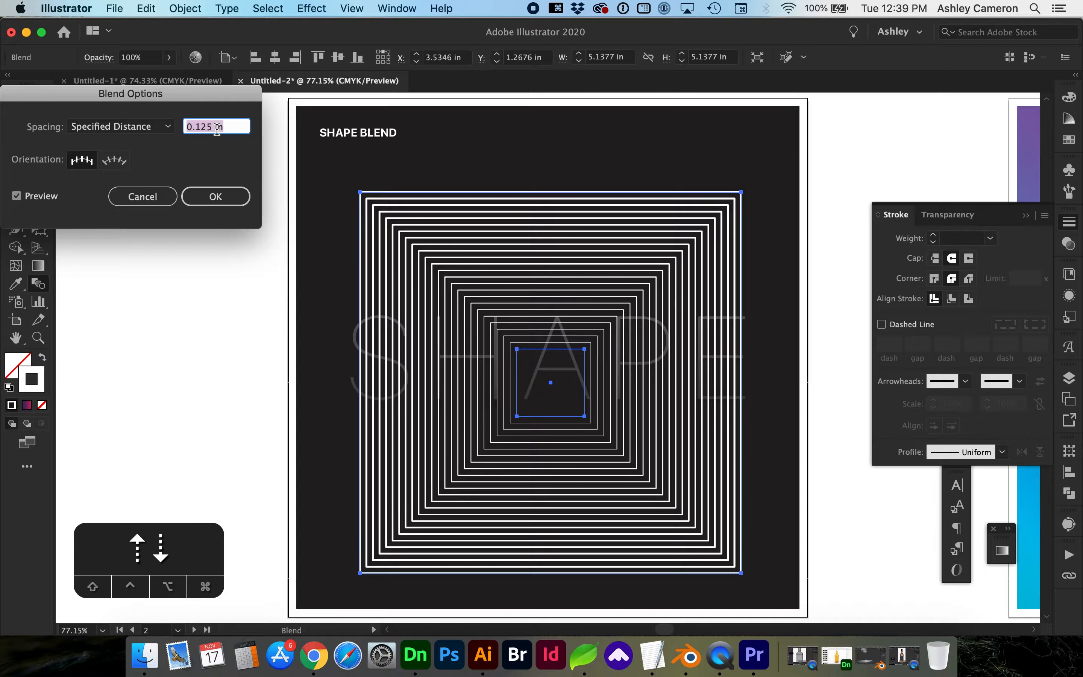
key(Up)
key(Up)
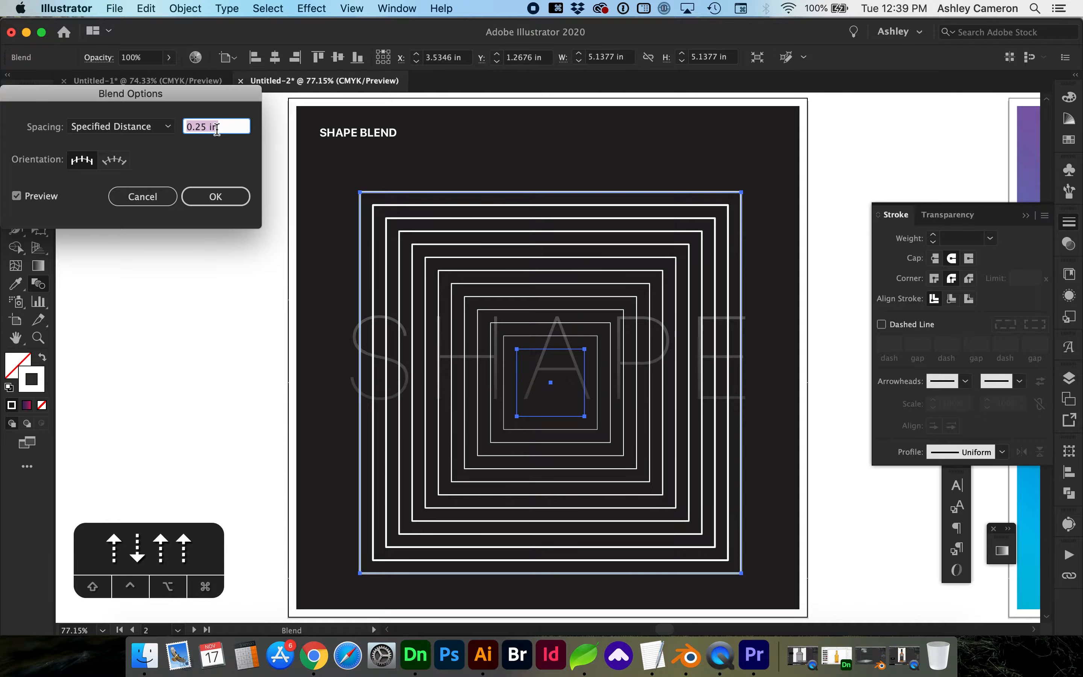
key(Down)
click(212, 197)
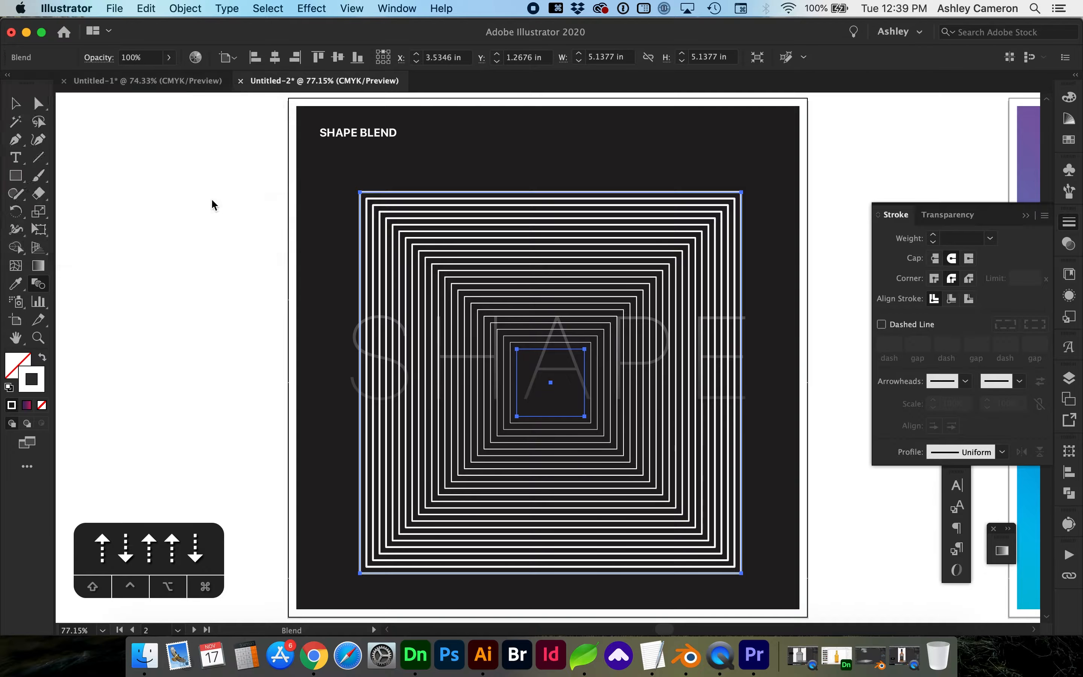
Rotate the blend's inner square 45° into a diamond and shrink it.
key(v)
click(179, 353)
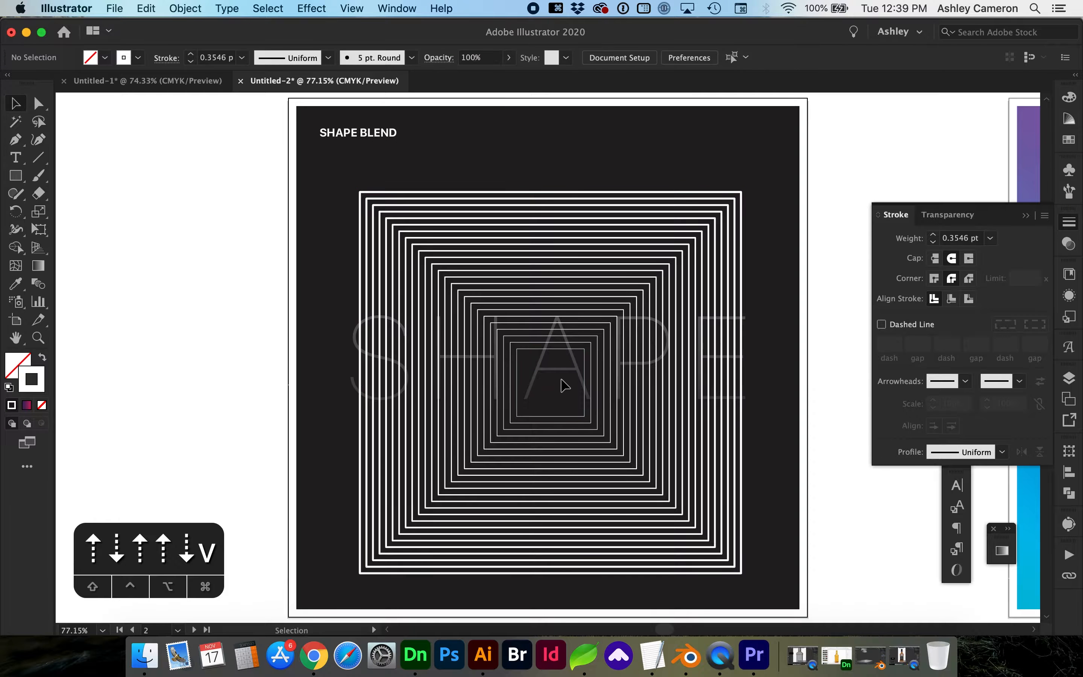
double_click(562, 347)
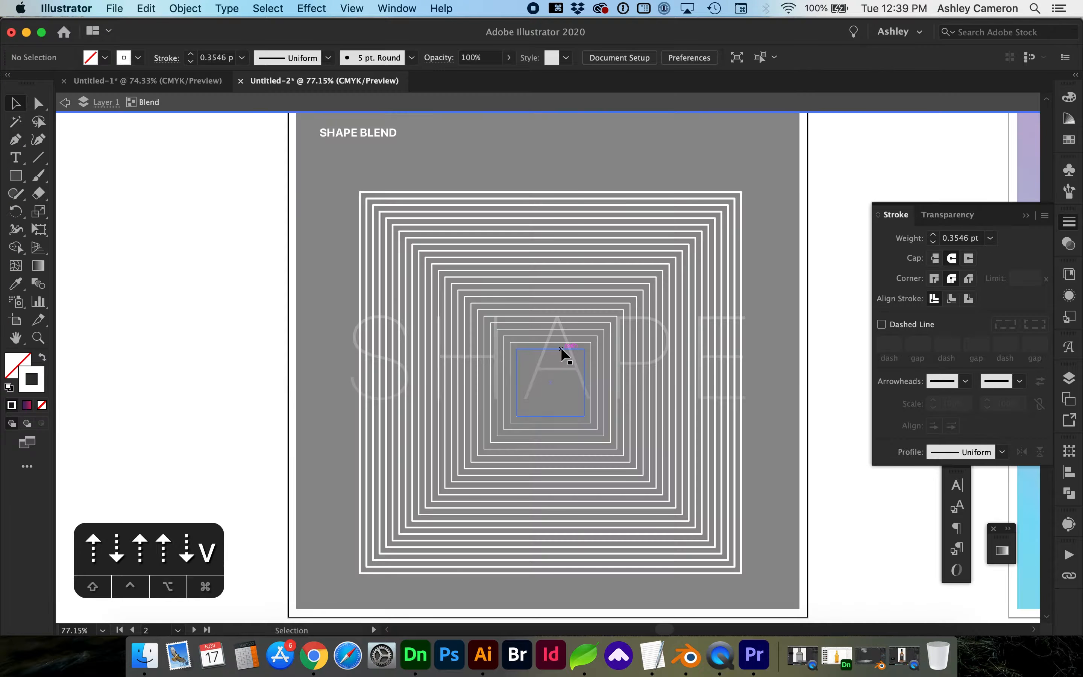
click(560, 347)
mouse_move(591, 345)
mouse_down()
mouse_move(604, 355)
mouse_move(602, 380)
mouse_move(581, 378)
mouse_move(604, 379)
mouse_move(572, 415)
mouse_move(570, 442)
mouse_move(551, 428)
mouse_move(568, 512)
mouse_up()
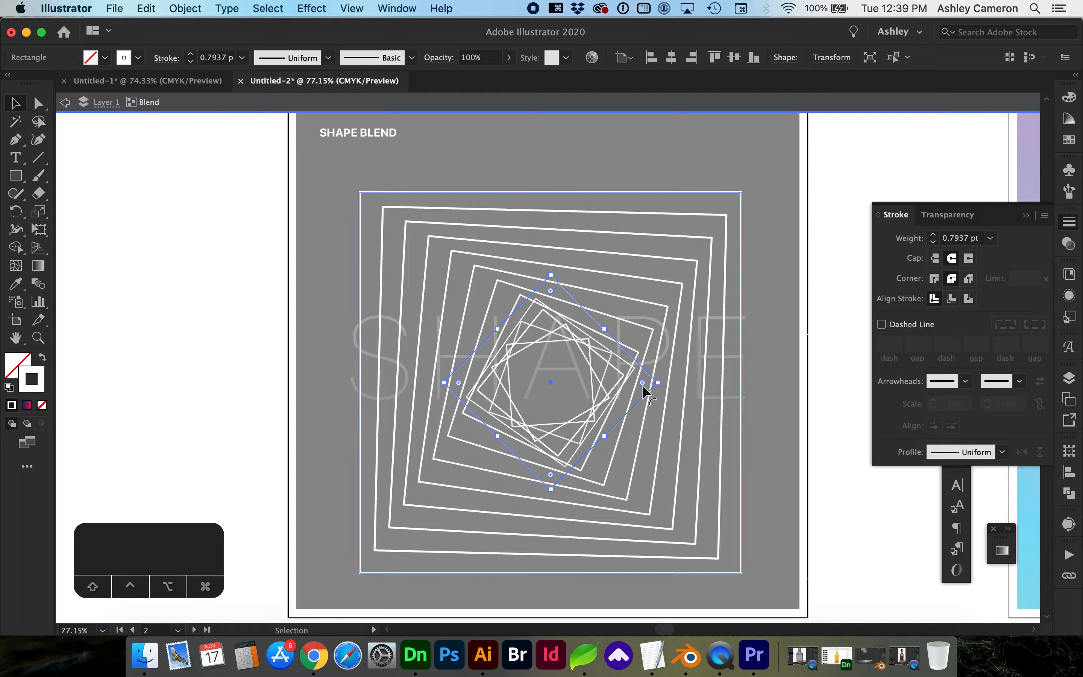
drag(659, 383, 628, 386)
Give the diamond 24% opacity and a 0.25 pt stroke, then go to the COLOR BLEND artboard.
click(509, 58)
click(476, 76)
drag(475, 77, 464, 77)
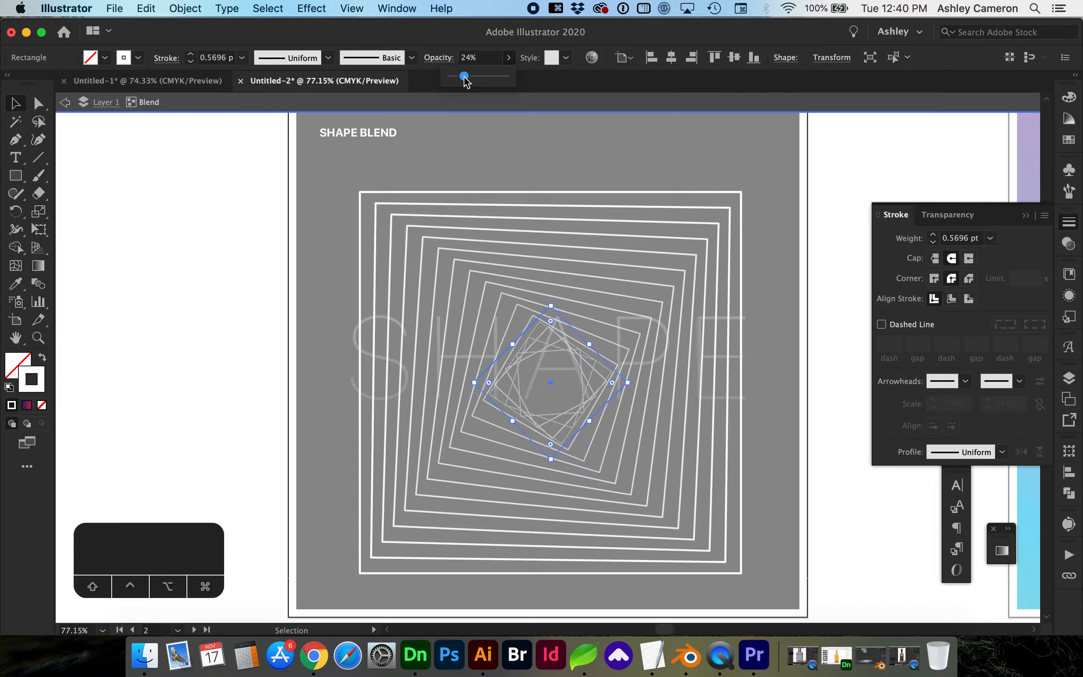
click(242, 58)
click(248, 74)
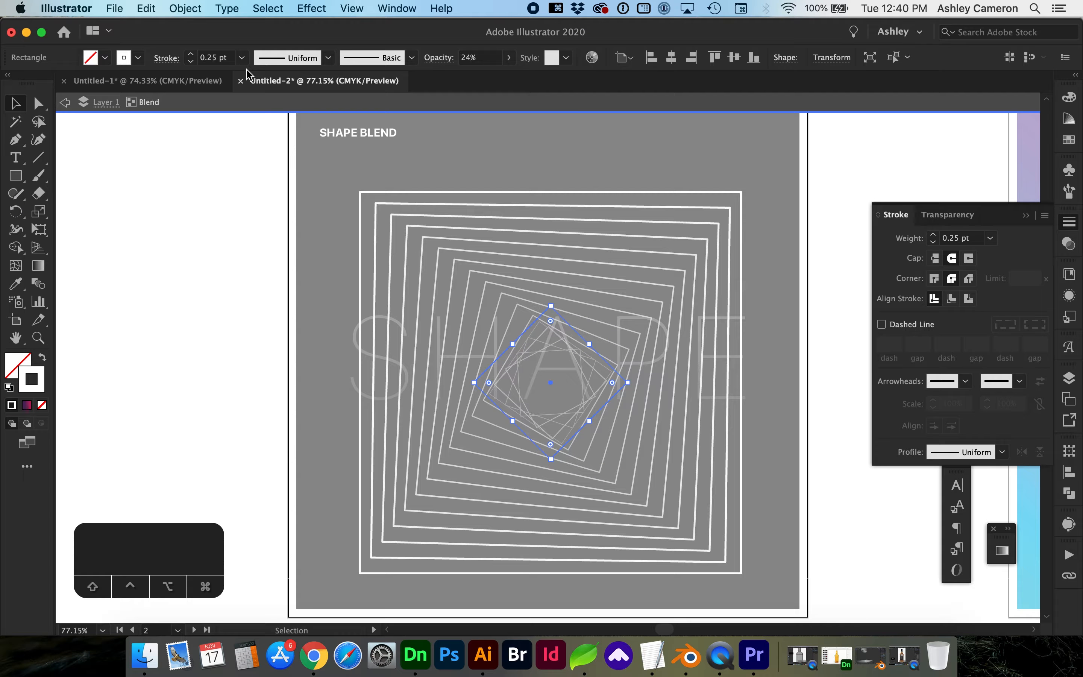
double_click(211, 332)
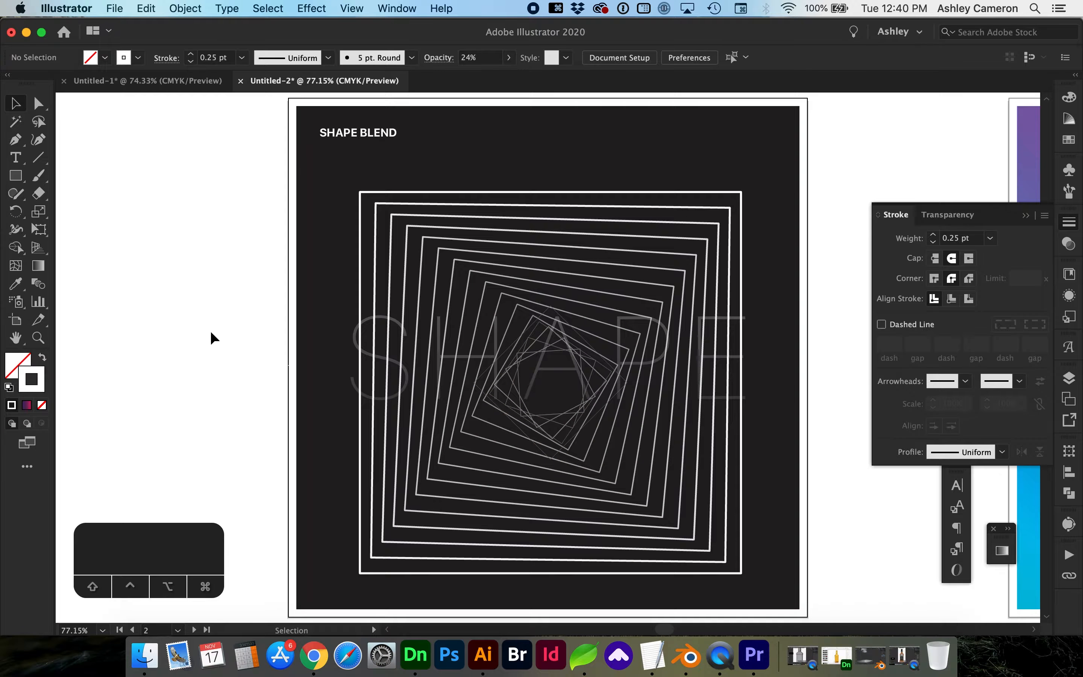
click(194, 630)
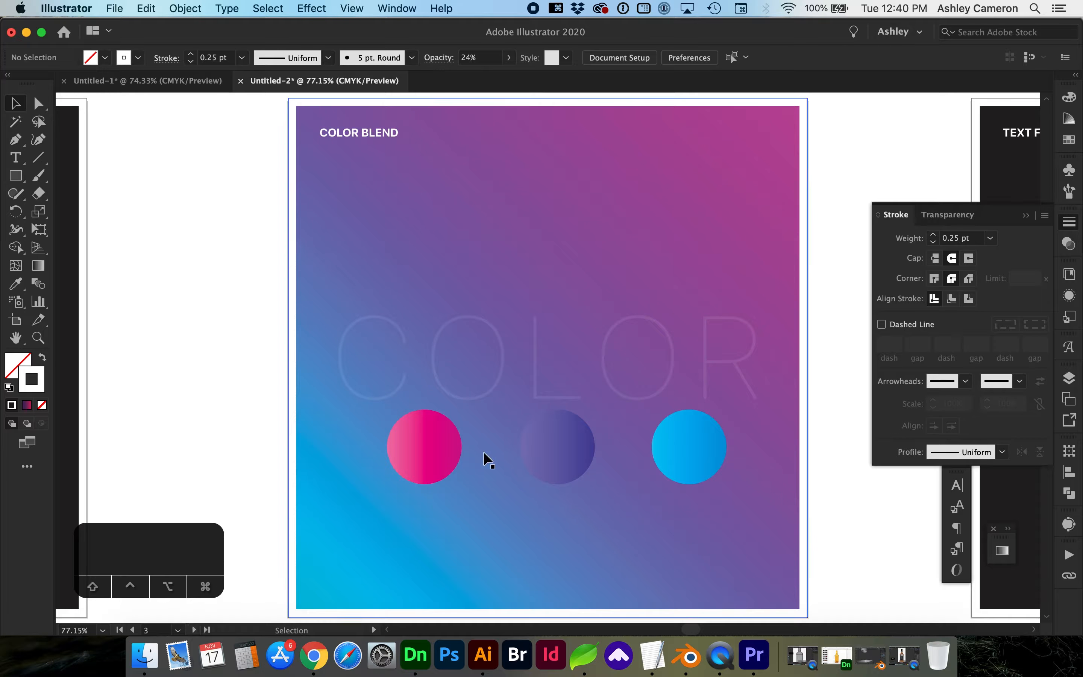
Blend the pink circle through the purple one into the blue circle.
click(434, 454)
click(544, 435)
click(681, 437)
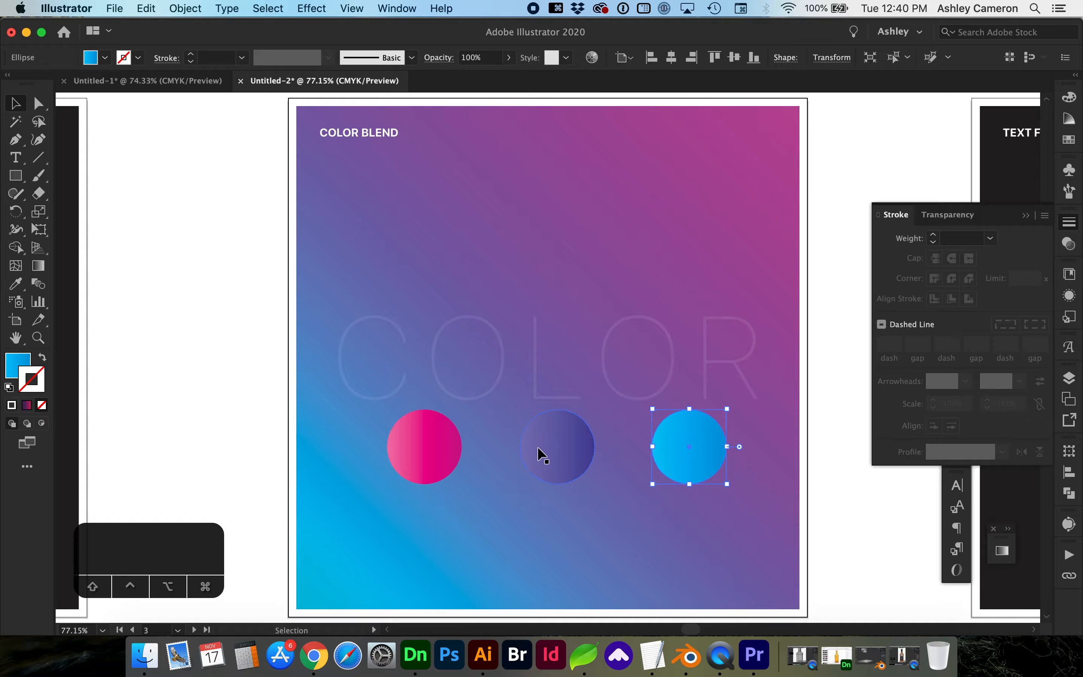
key(x)
click(443, 436)
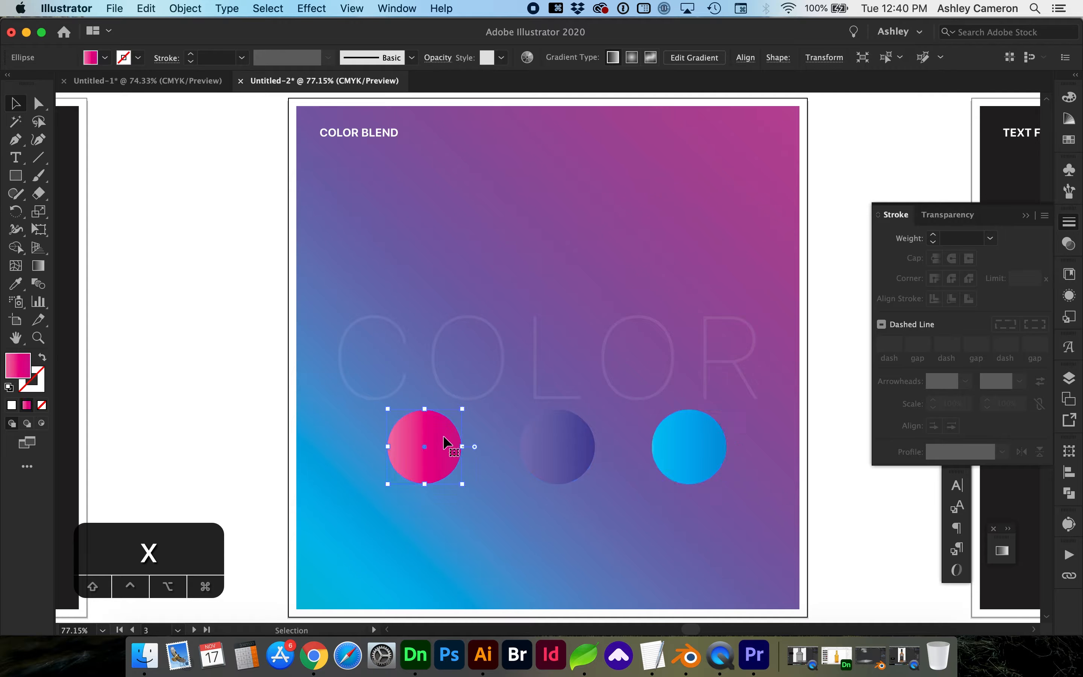
click(40, 285)
click(426, 446)
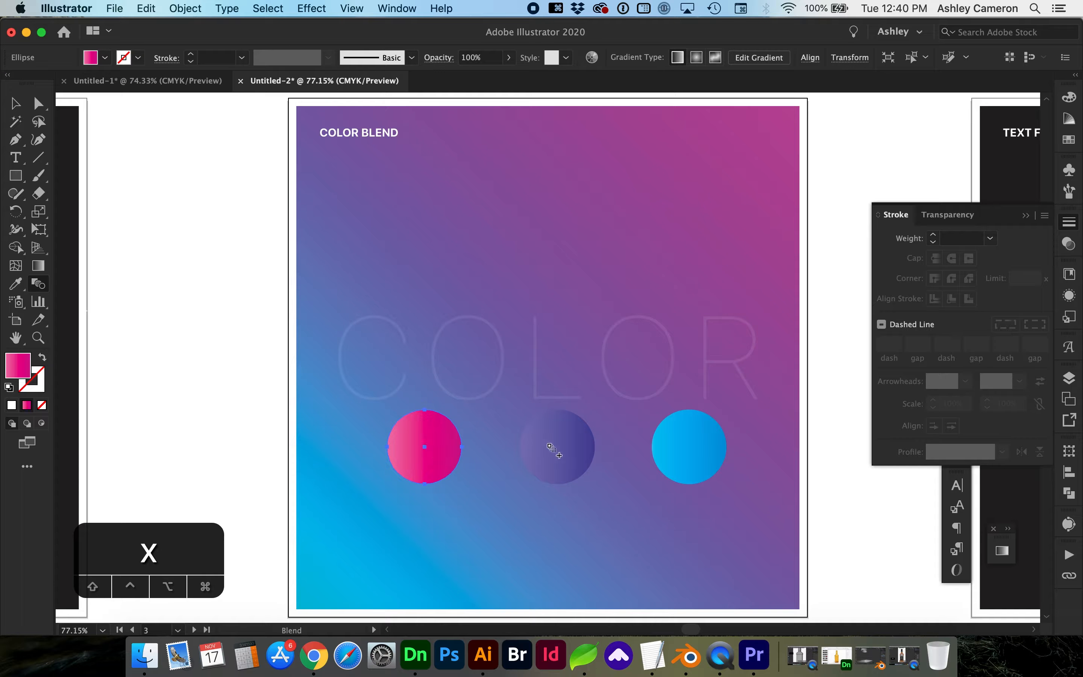
click(553, 449)
click(680, 444)
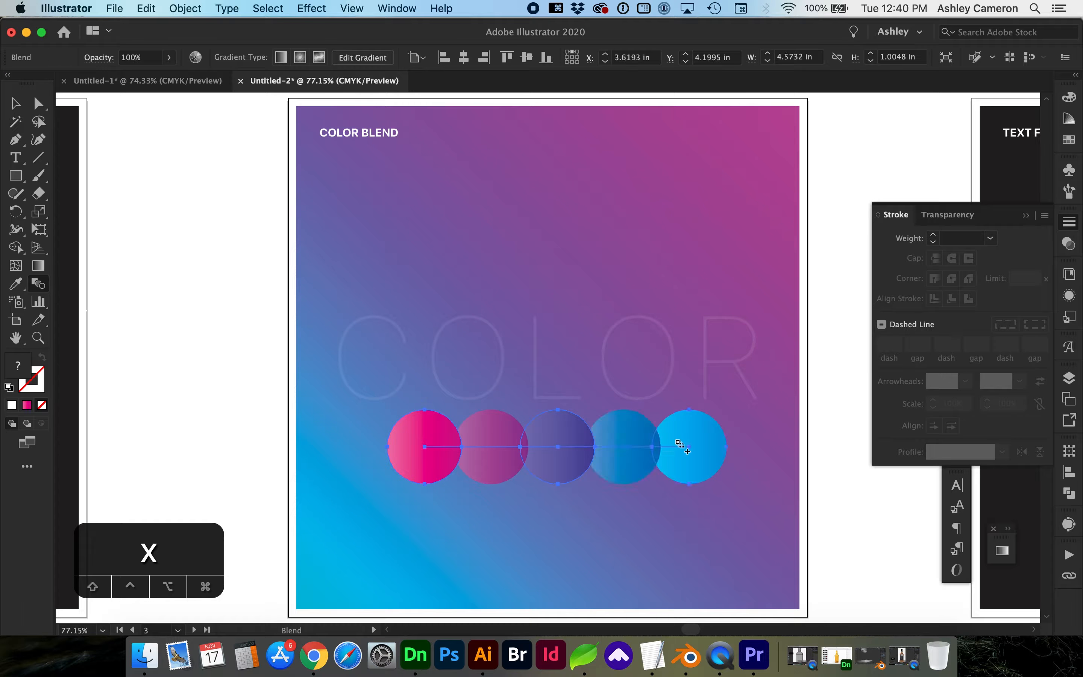
Set the colour blend to Specified Distance spacing of 0.01 in.
double_click(40, 284)
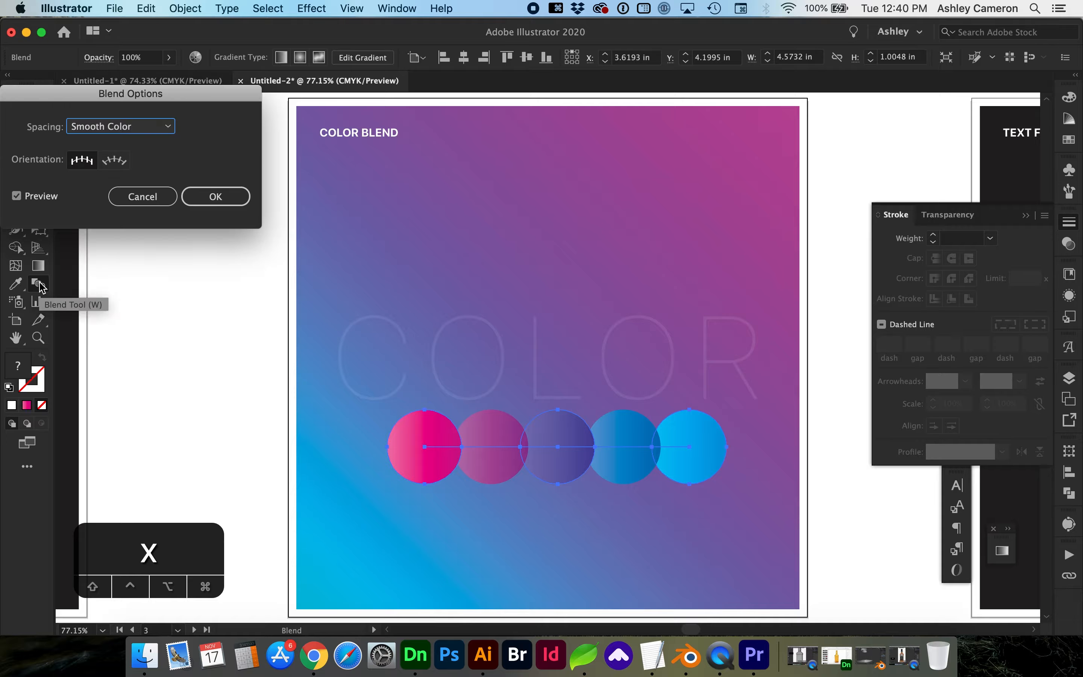
click(124, 127)
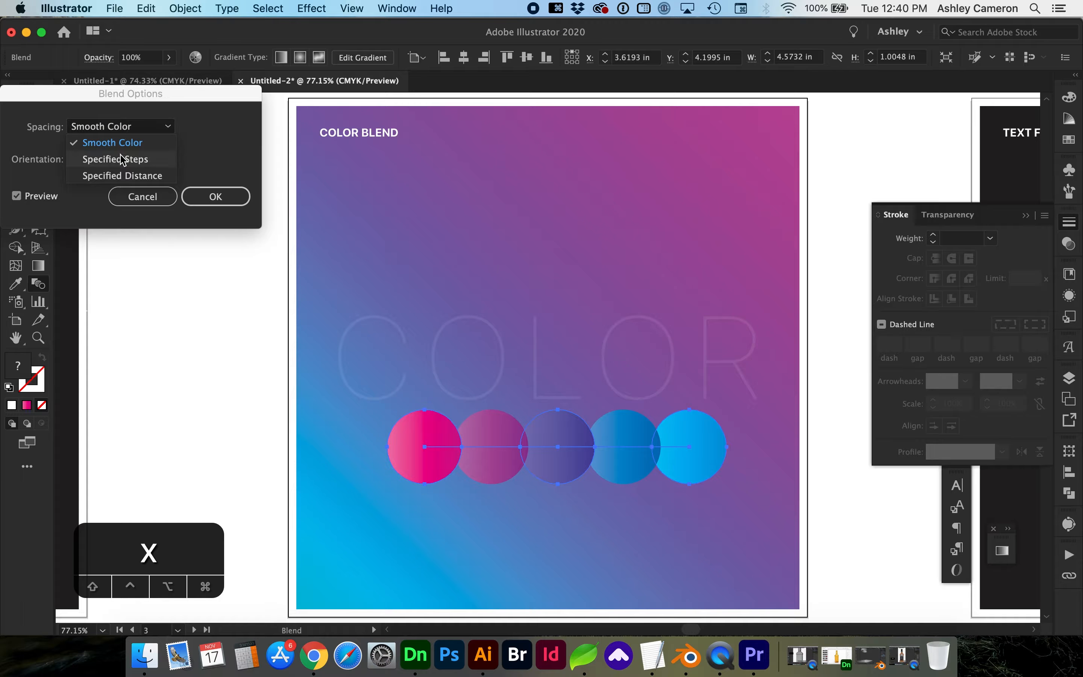
click(122, 175)
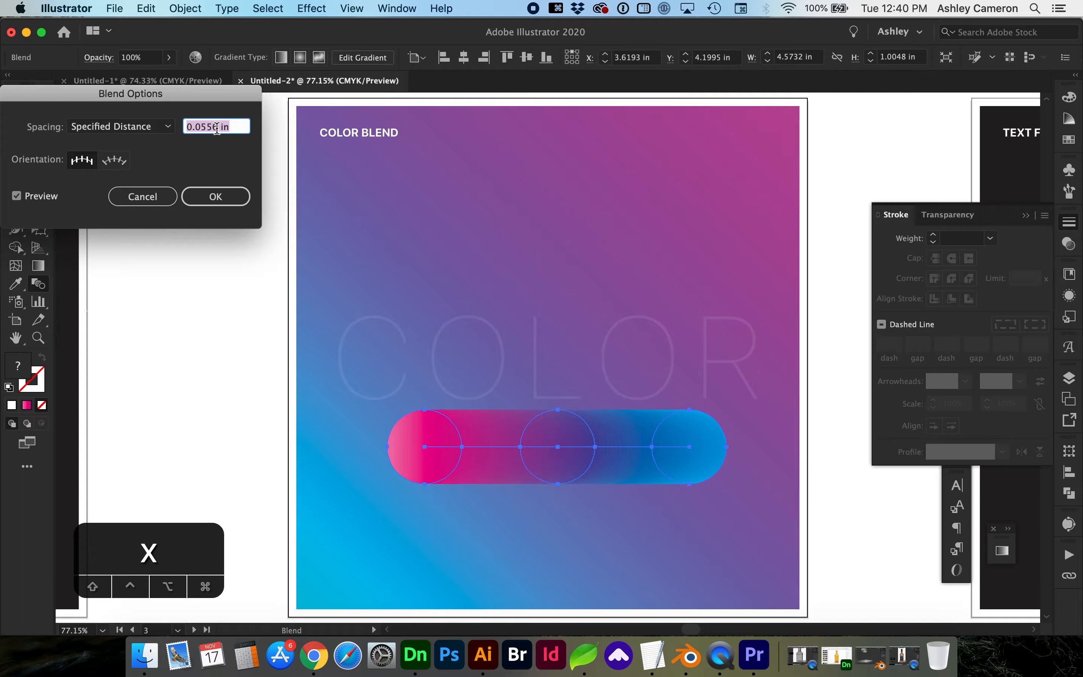
drag(202, 129, 219, 129)
text(1)
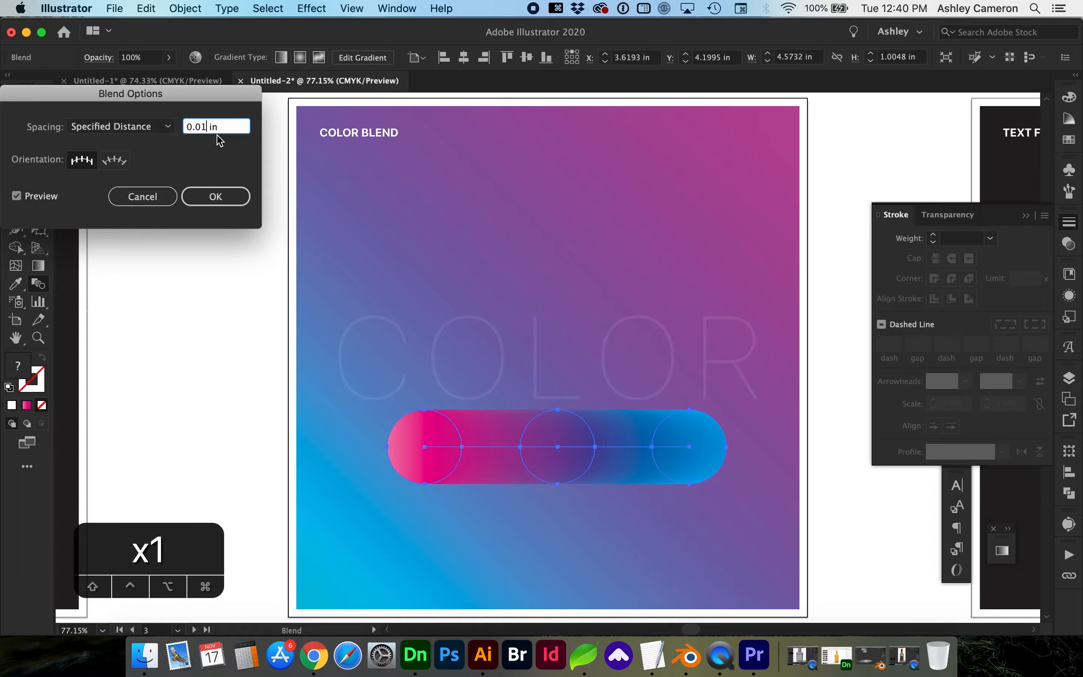
click(214, 197)
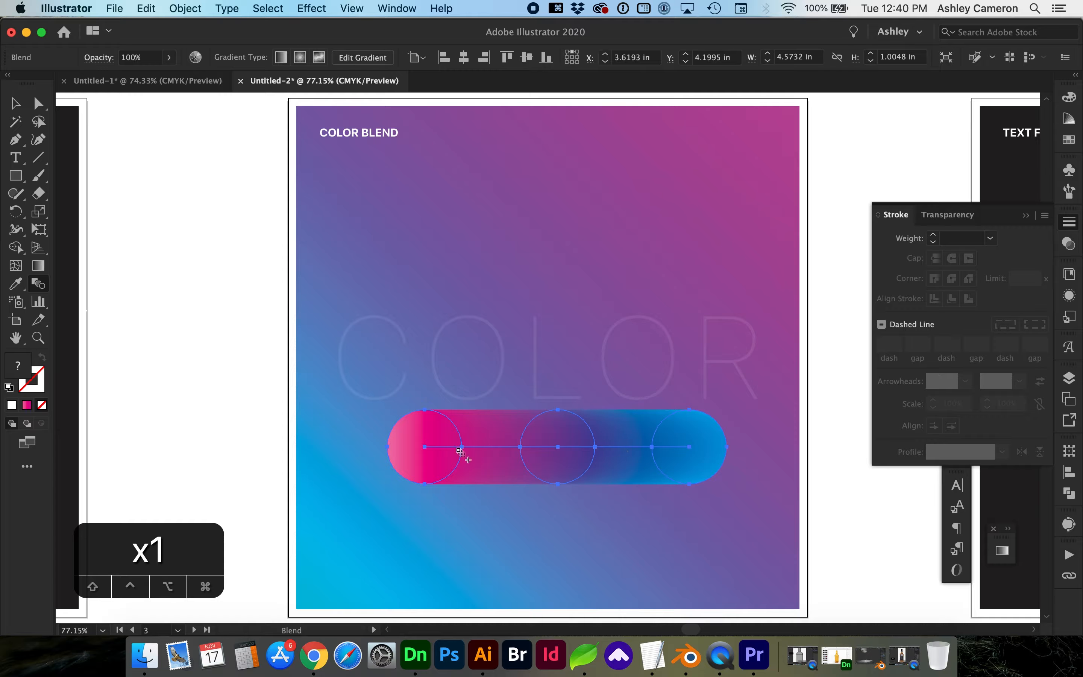
Draw a spiral over the upper left of the board and nudge it into place.
key(b)
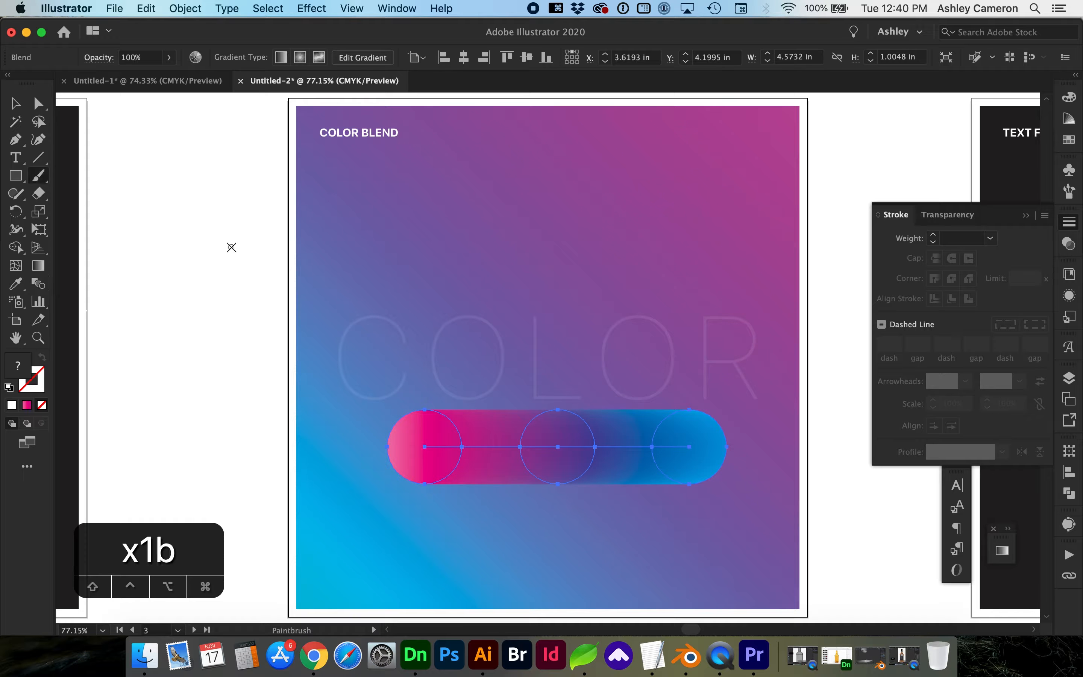
click(38, 157)
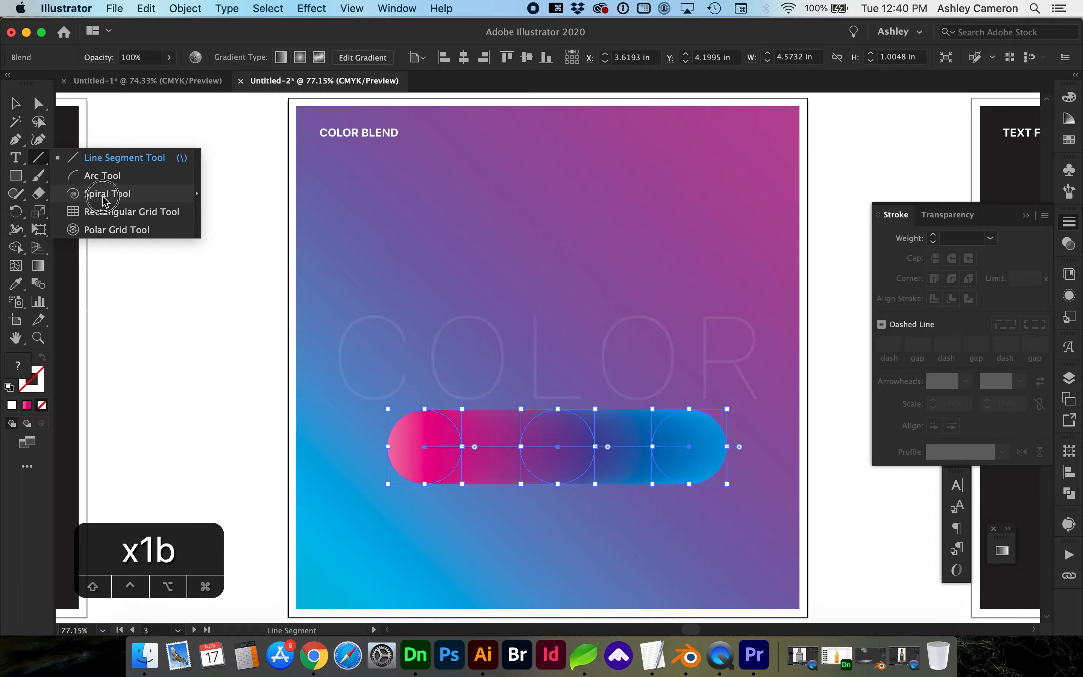
click(92, 195)
drag(442, 184, 602, 323)
key(v)
drag(494, 247, 514, 261)
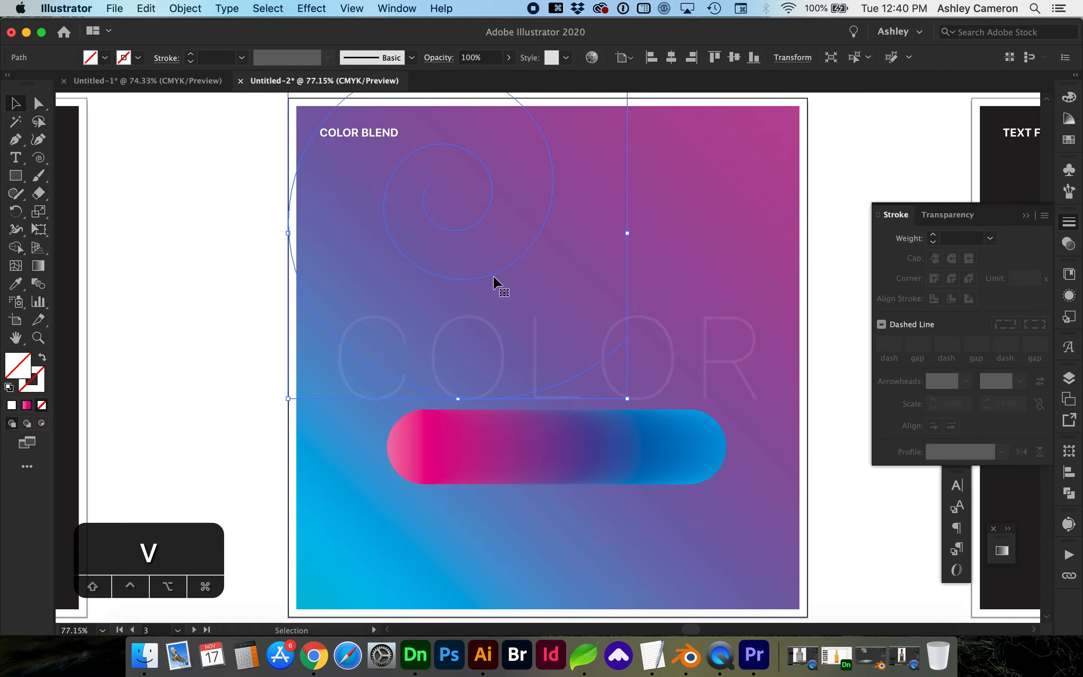
Replace the colour blend's spine with the spiral path.
shift+click(476, 457)
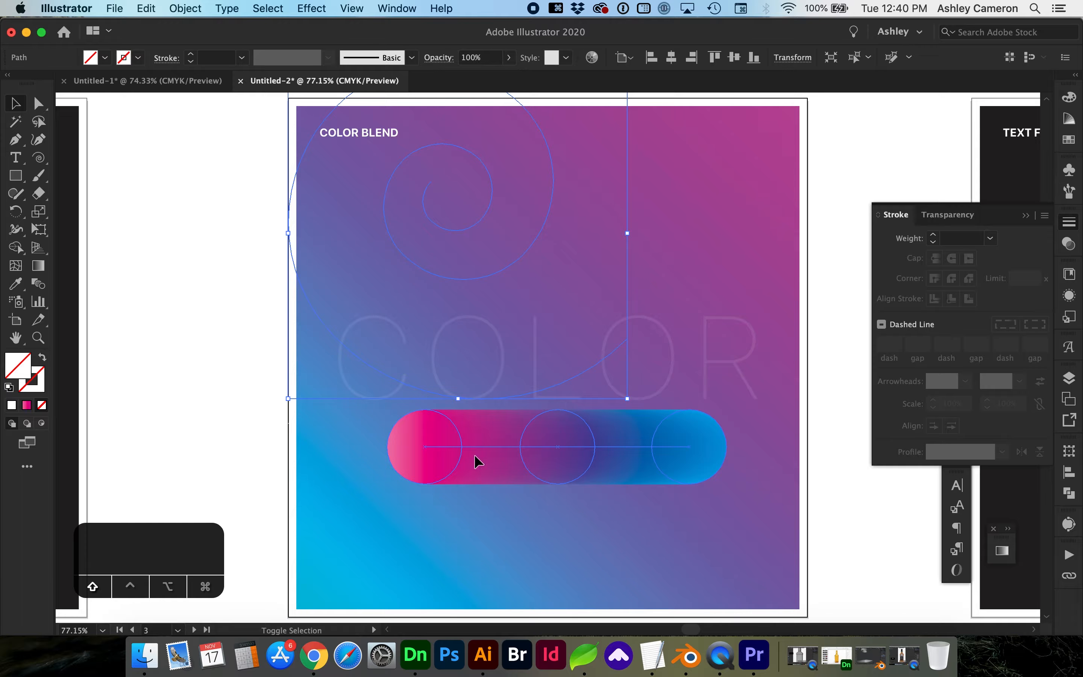
click(183, 9)
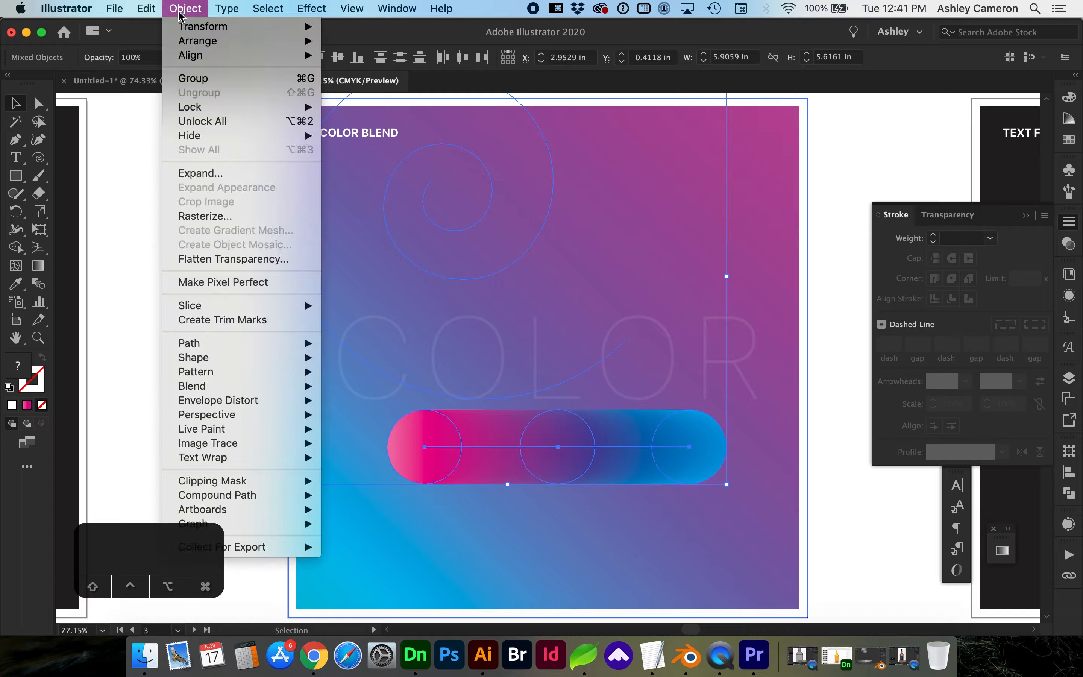
mouse_move(214, 387)
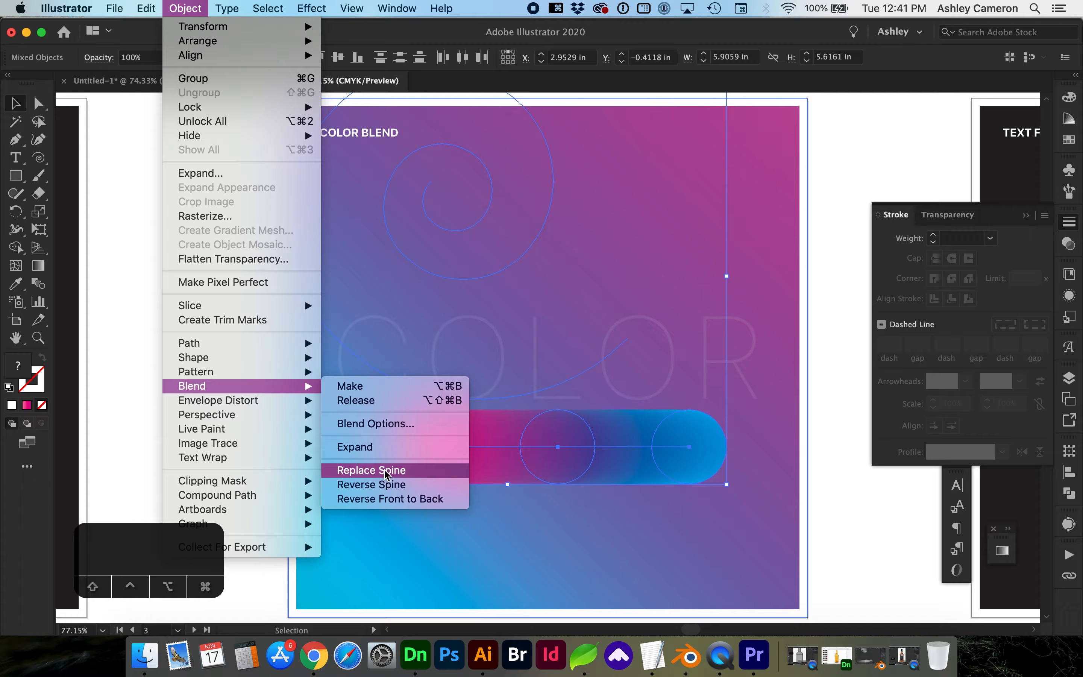
click(362, 475)
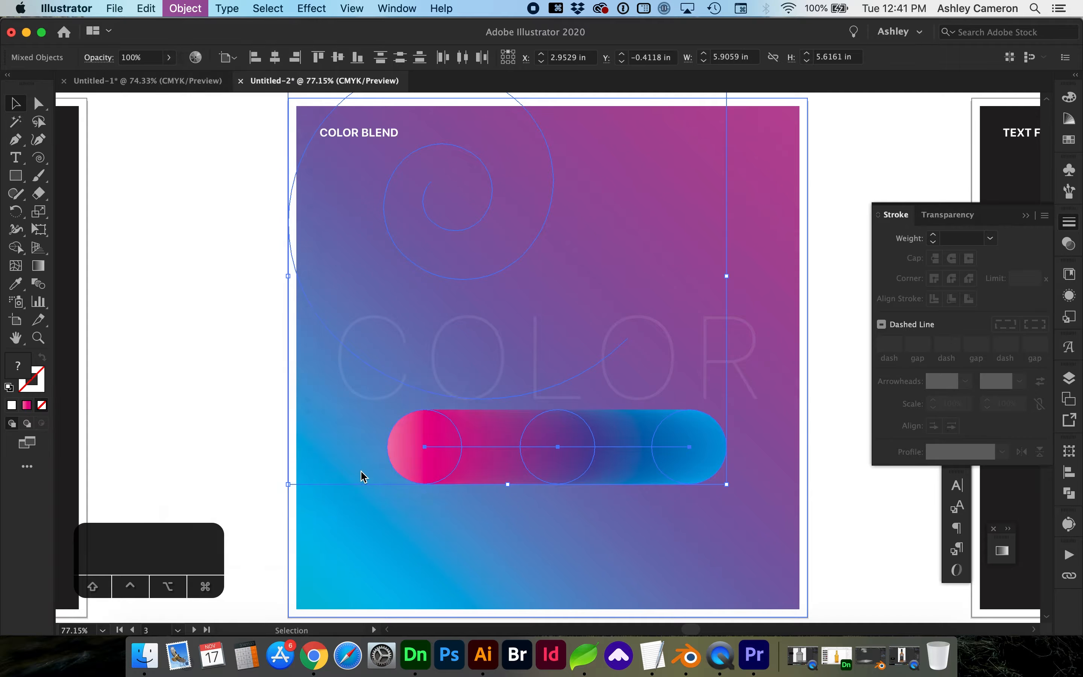
Try resizing and moving the blend's circles, undo those edits, then go to the TEXT FLIP artboard.
double_click(596, 297)
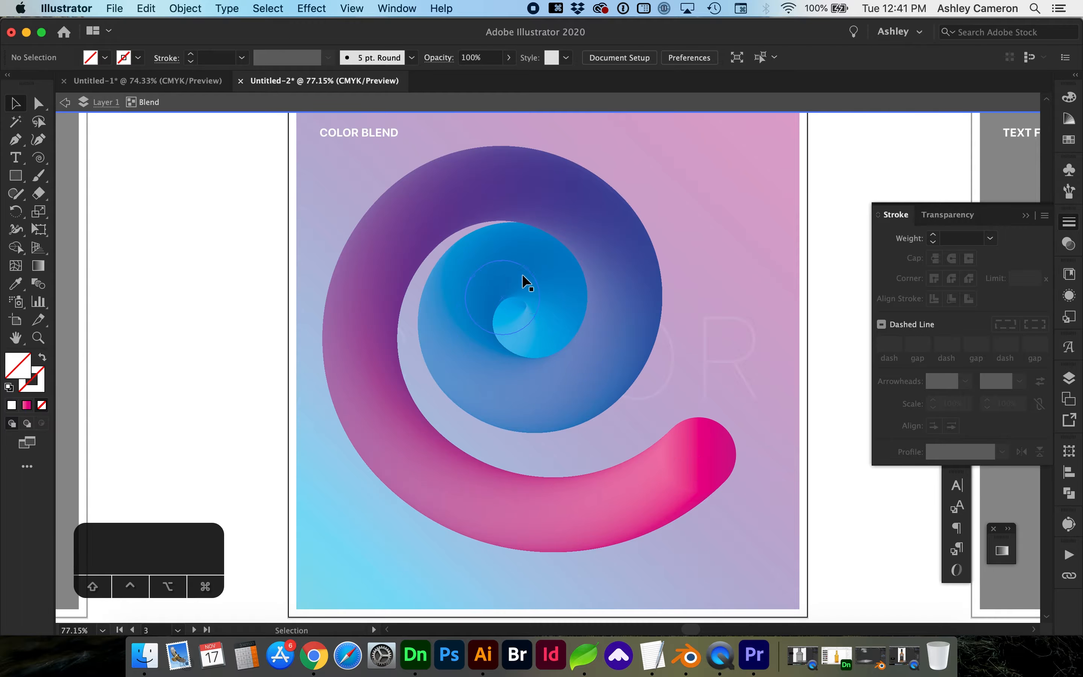
click(516, 296)
drag(553, 250, 522, 284)
drag(556, 225, 716, 214)
key(super+z)
key(super+z)
key(super+z)
key(super+z)
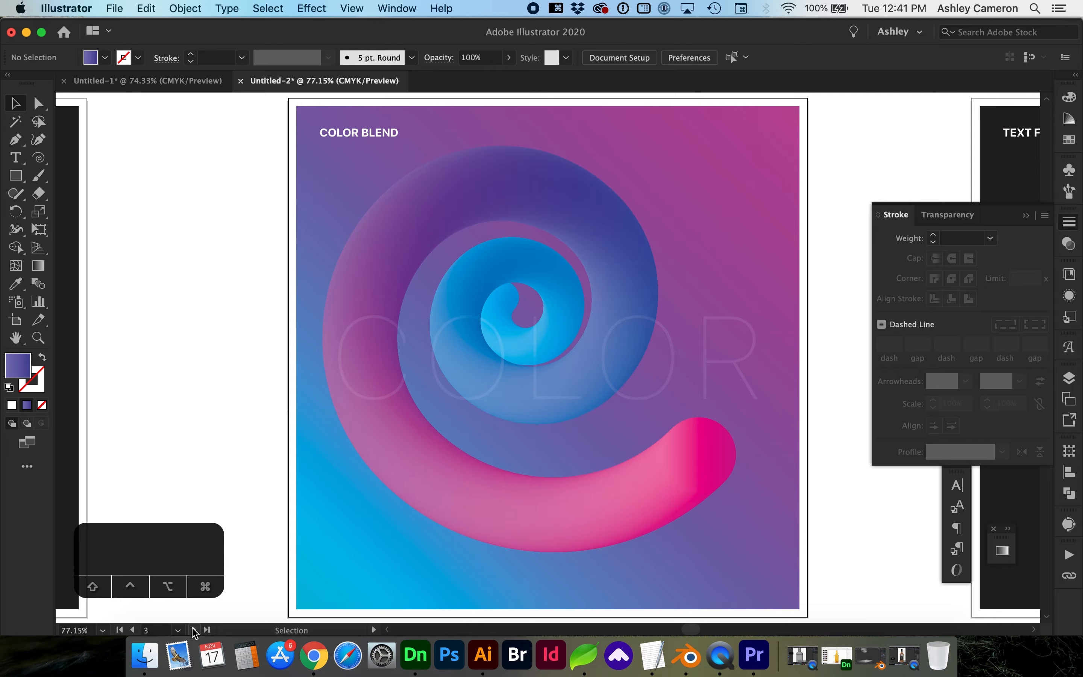
click(193, 629)
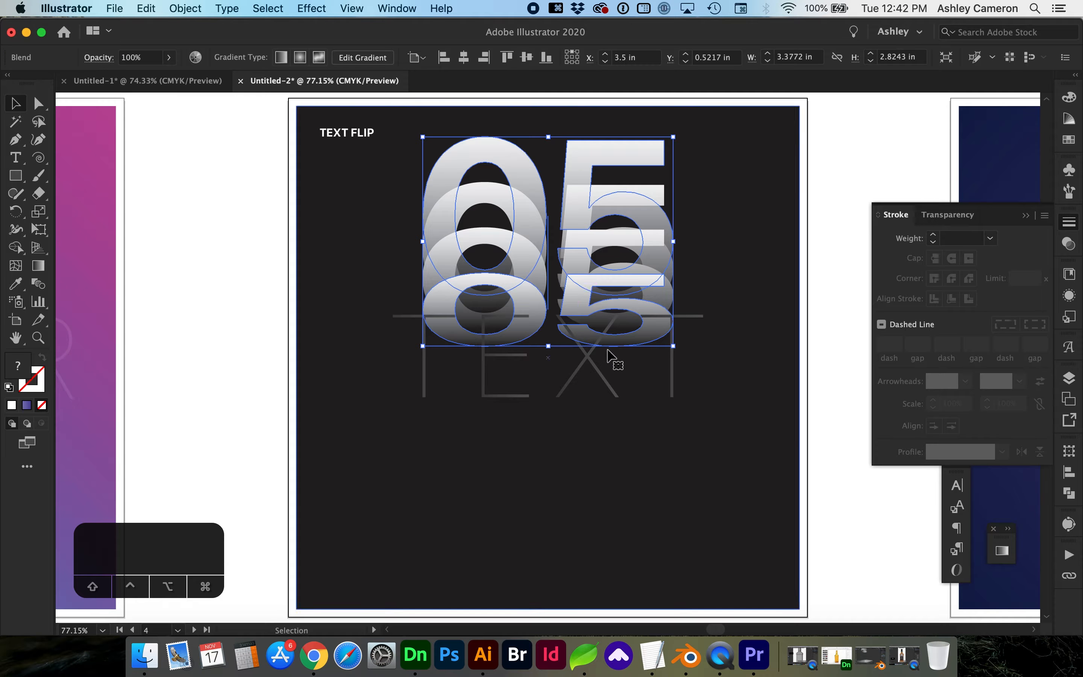
Replace the 05 blend with a new '90' text, enlarged and moved above TEXT.
key(BackSpace)
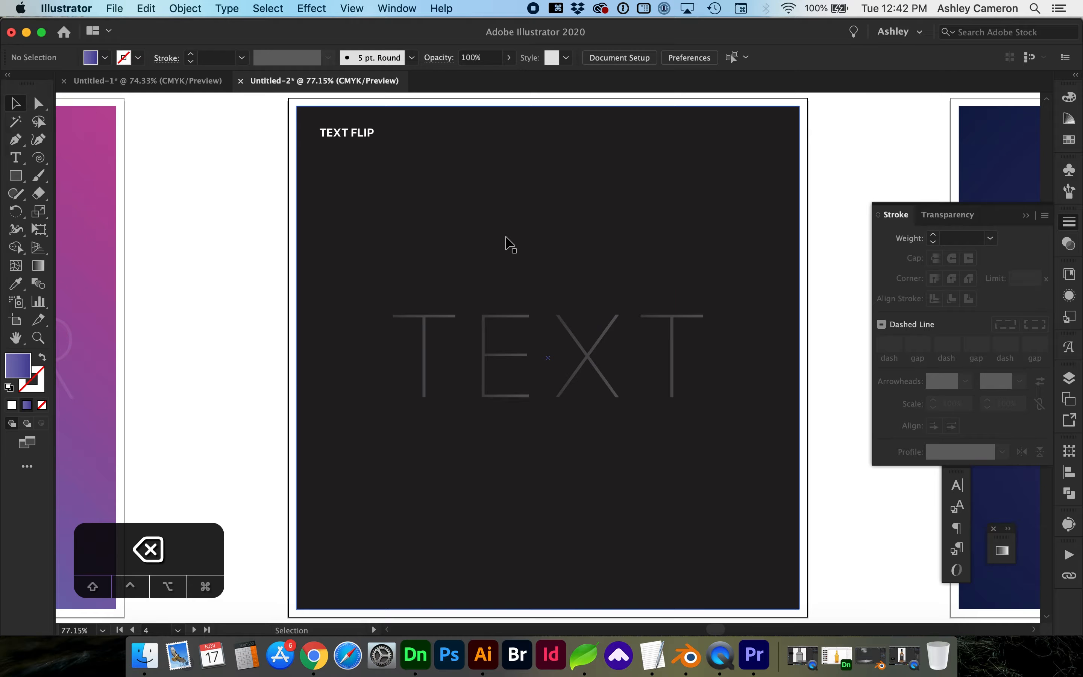
key(t)
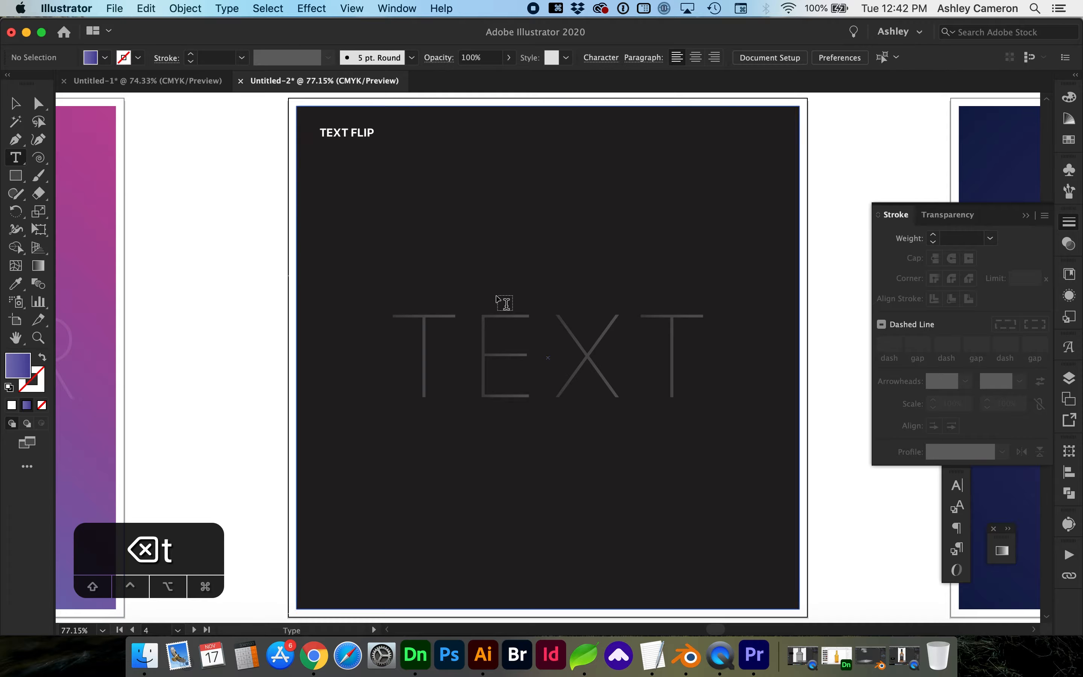
click(478, 240)
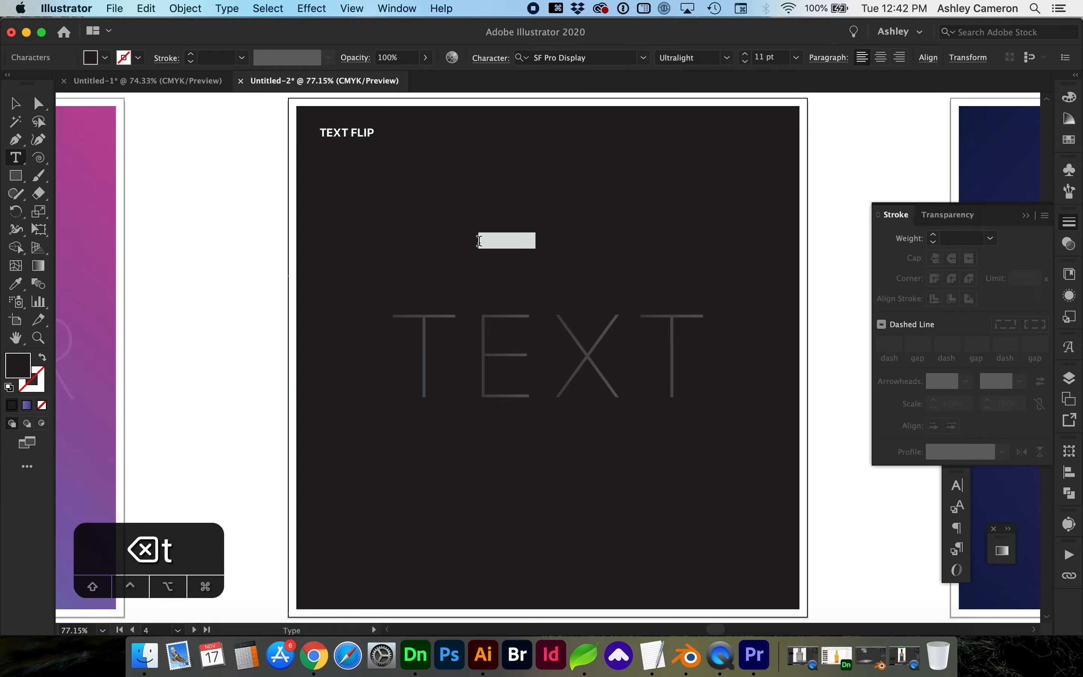
text(90)
super+click(217, 289)
key(v)
click(485, 244)
drag(492, 249, 660, 487)
drag(555, 247, 556, 164)
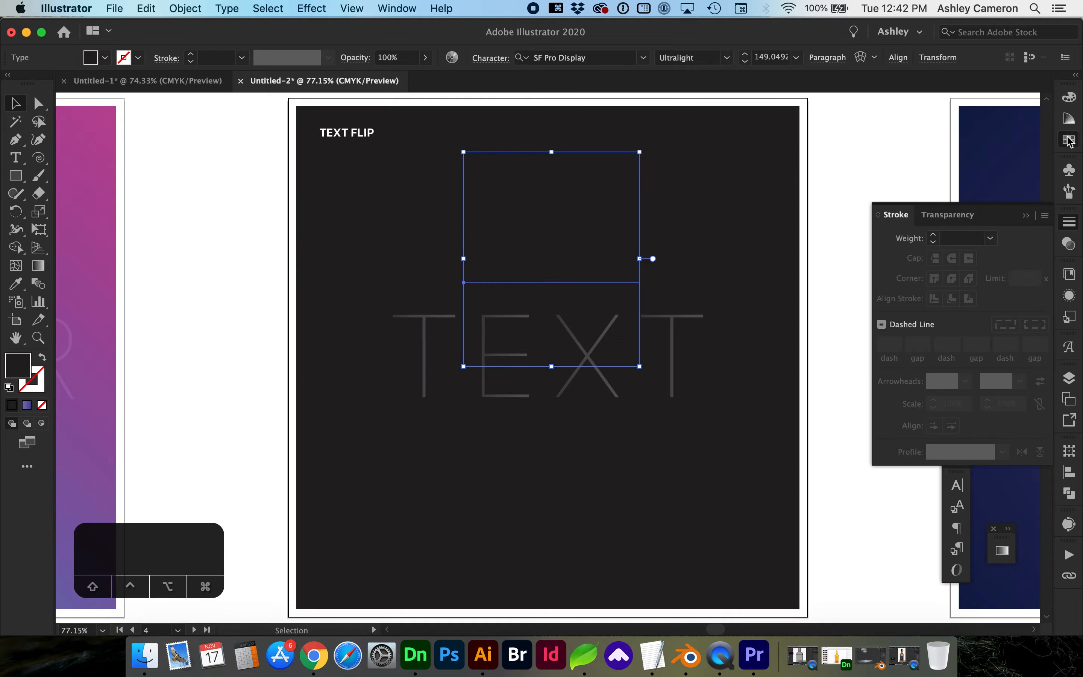
Make the 90 white and Bold, enlarge it slightly, and convert it to outlines.
click(1068, 139)
click(897, 136)
click(727, 57)
click(705, 273)
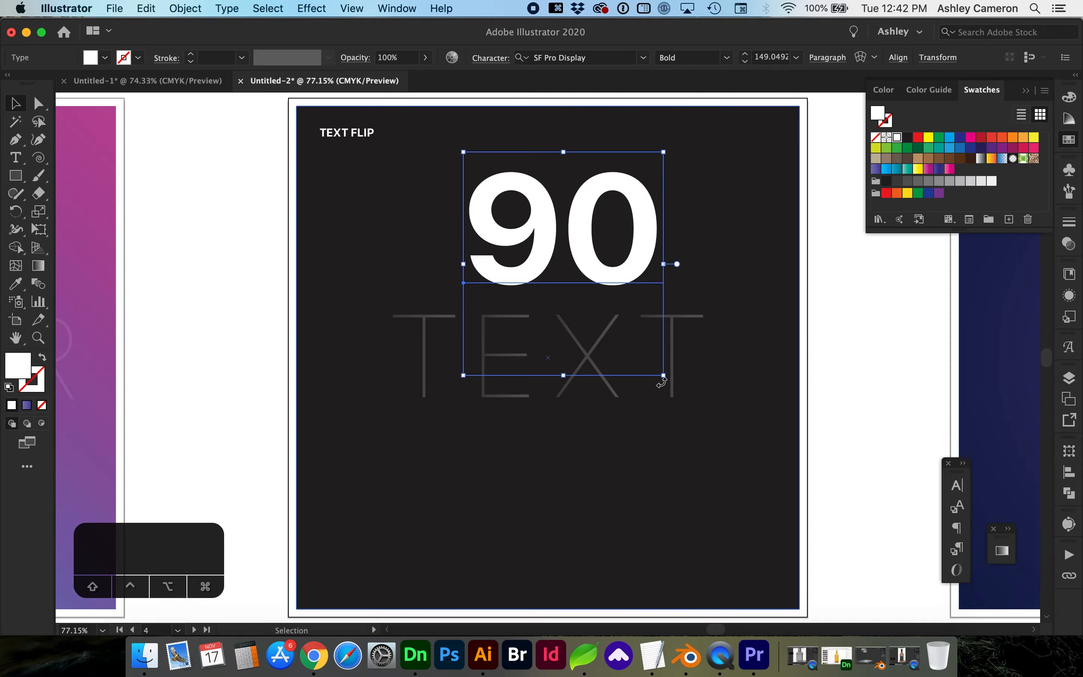
drag(664, 380, 682, 397)
drag(586, 280, 589, 273)
click(226, 8)
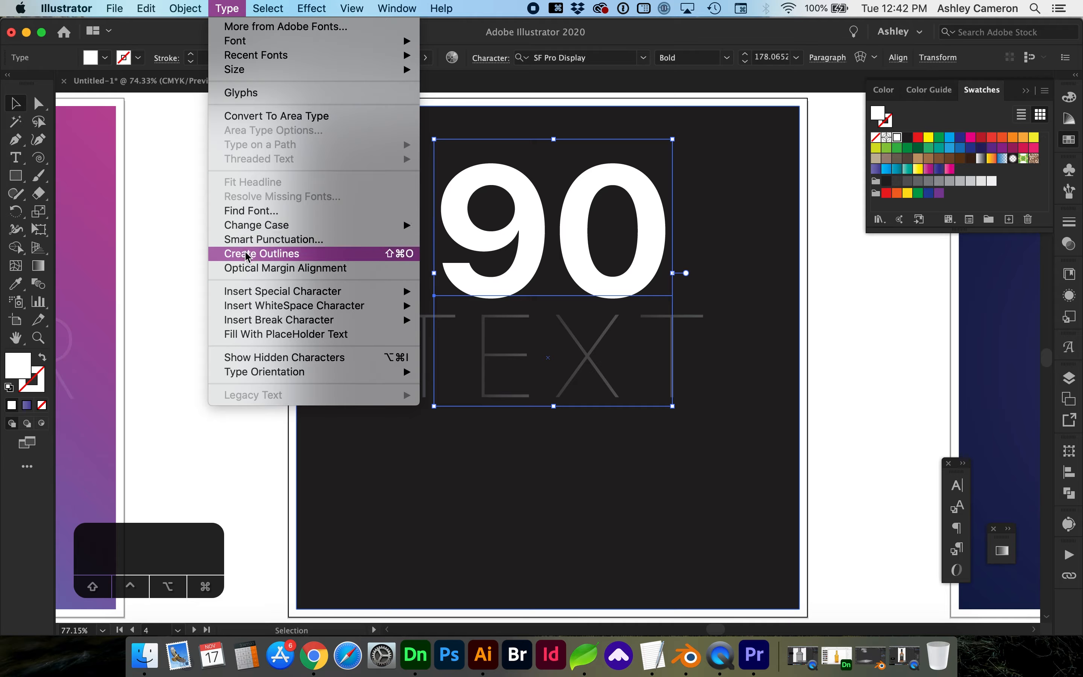
click(279, 253)
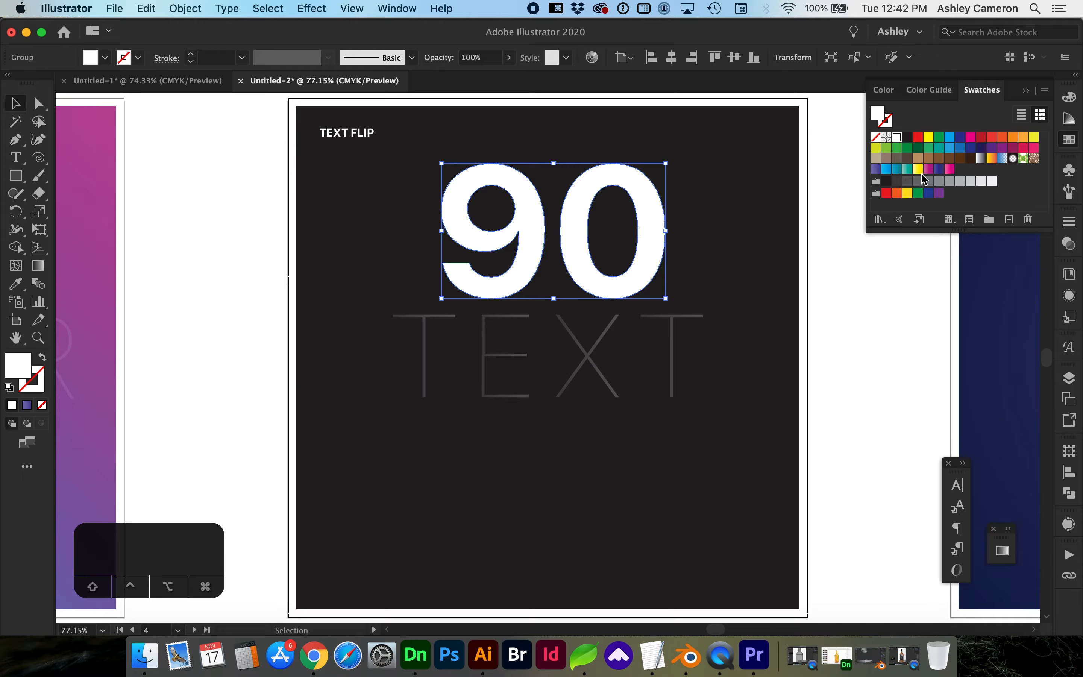
Apply a linear gradient to the 90, remove the middle stop, and colour the stops grey.
click(1001, 550)
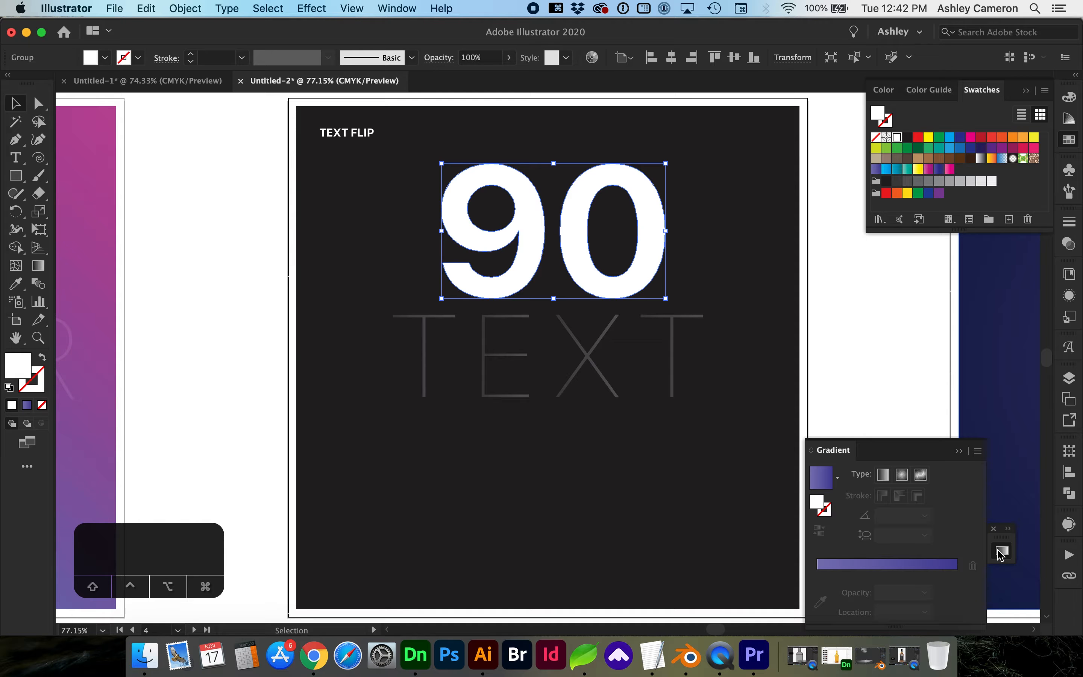
click(902, 565)
drag(887, 573, 886, 600)
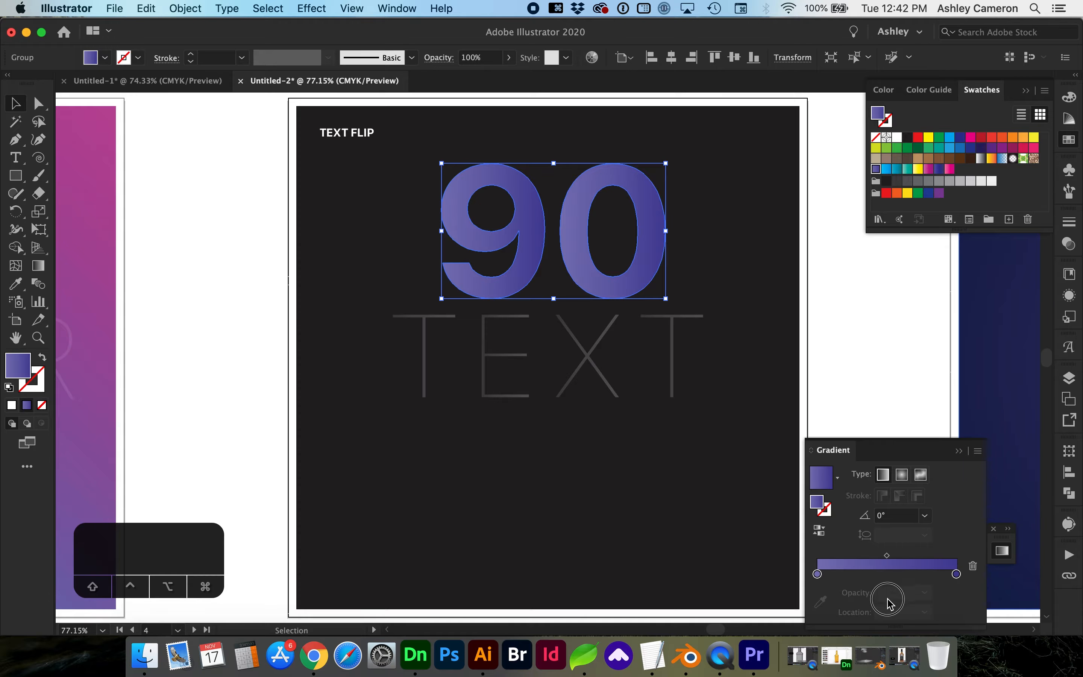
click(956, 574)
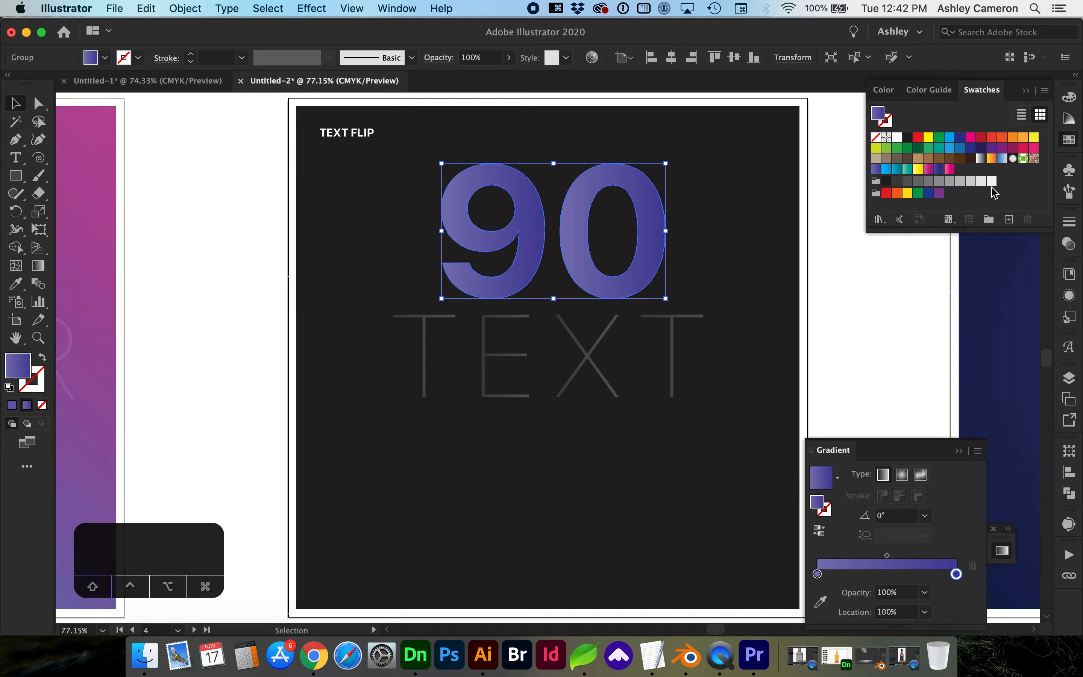
click(981, 183)
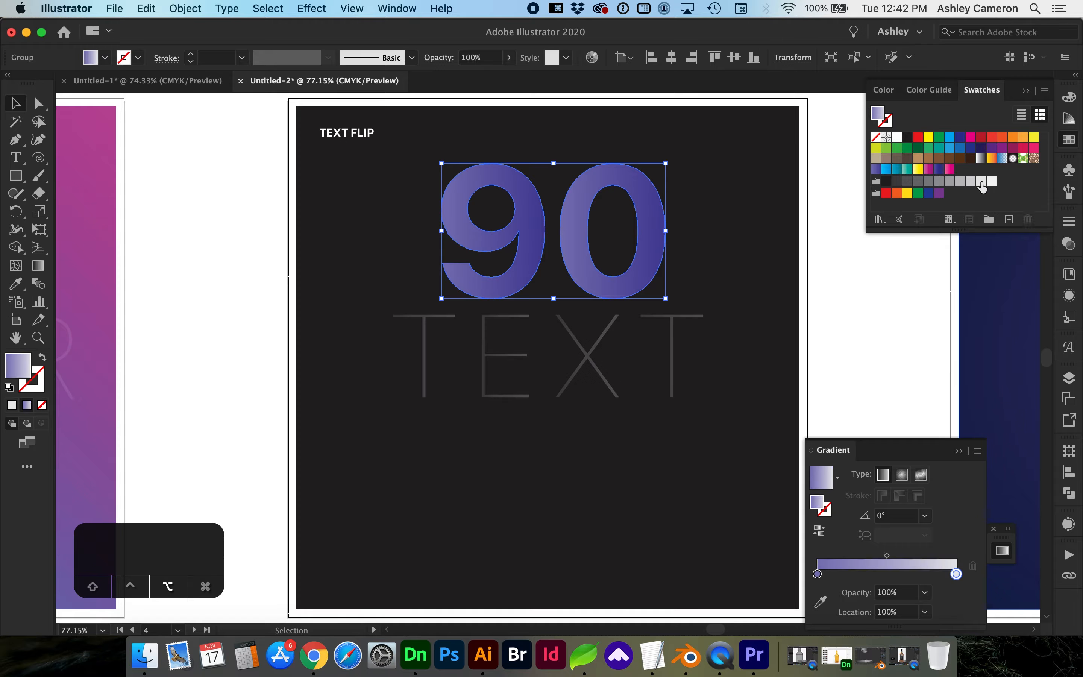
click(817, 574)
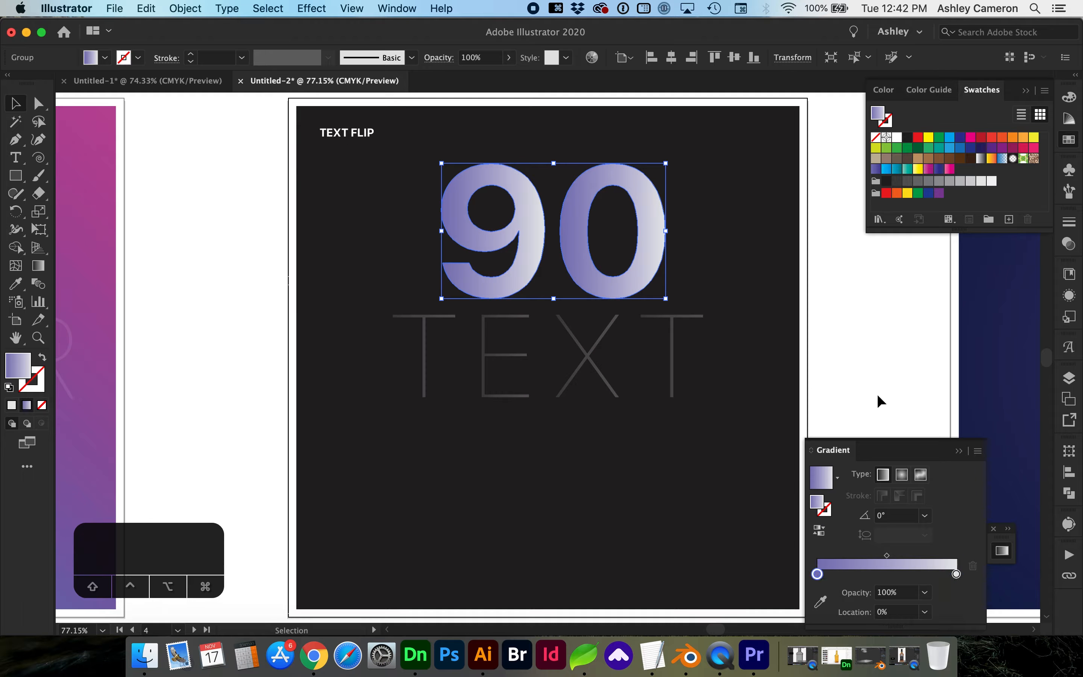
click(892, 181)
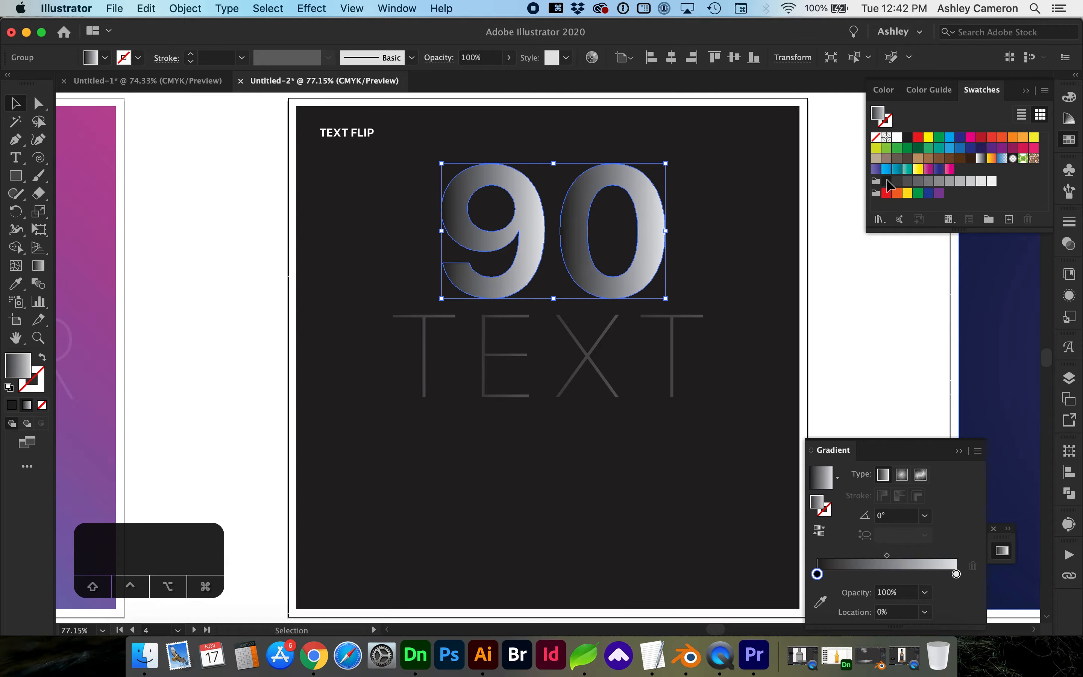
Set the gradient angle to 90°, move a white stop to about 83%, and nudge the dark stop inward.
click(881, 517)
key(Left)
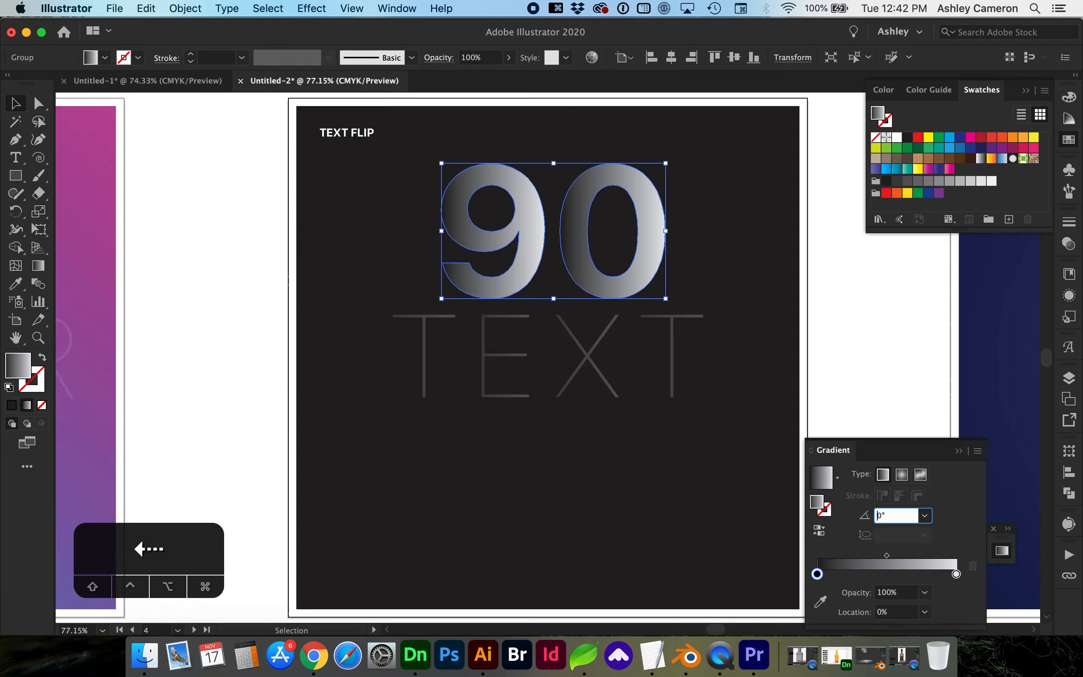
text(9)
key(Return)
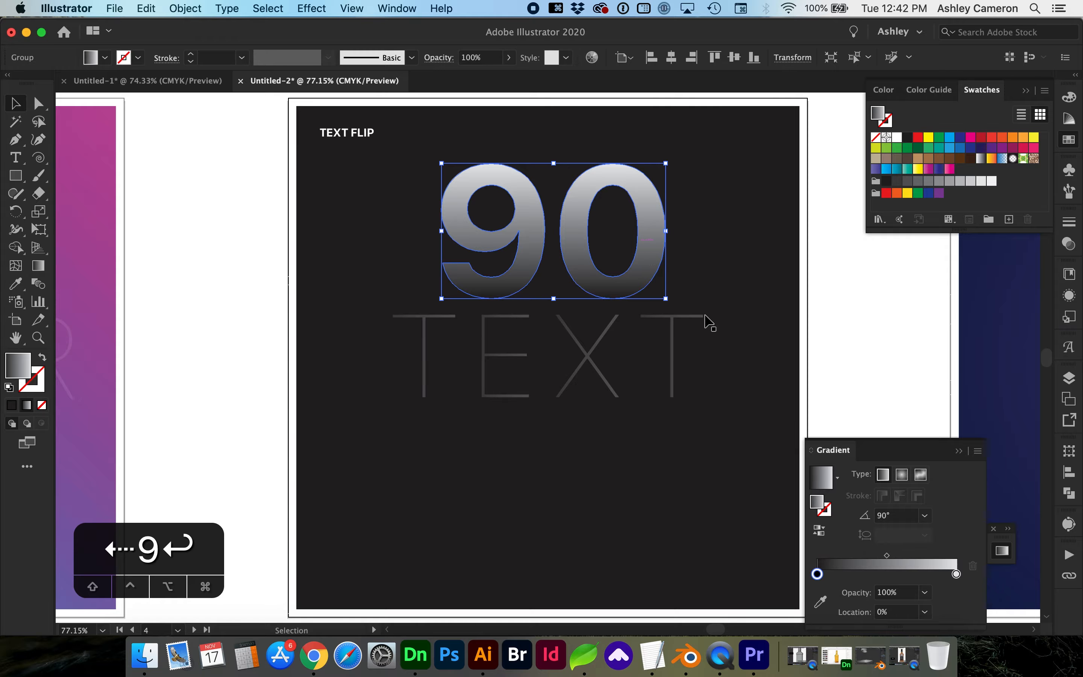
drag(956, 573, 932, 574)
key(a)
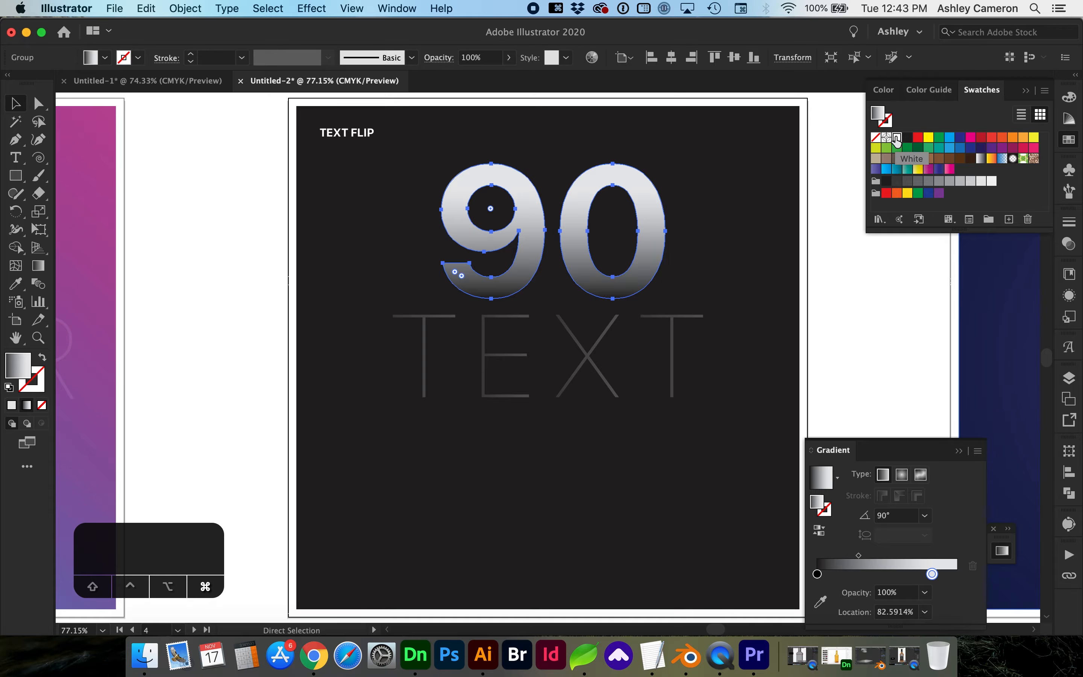
click(898, 136)
key(v)
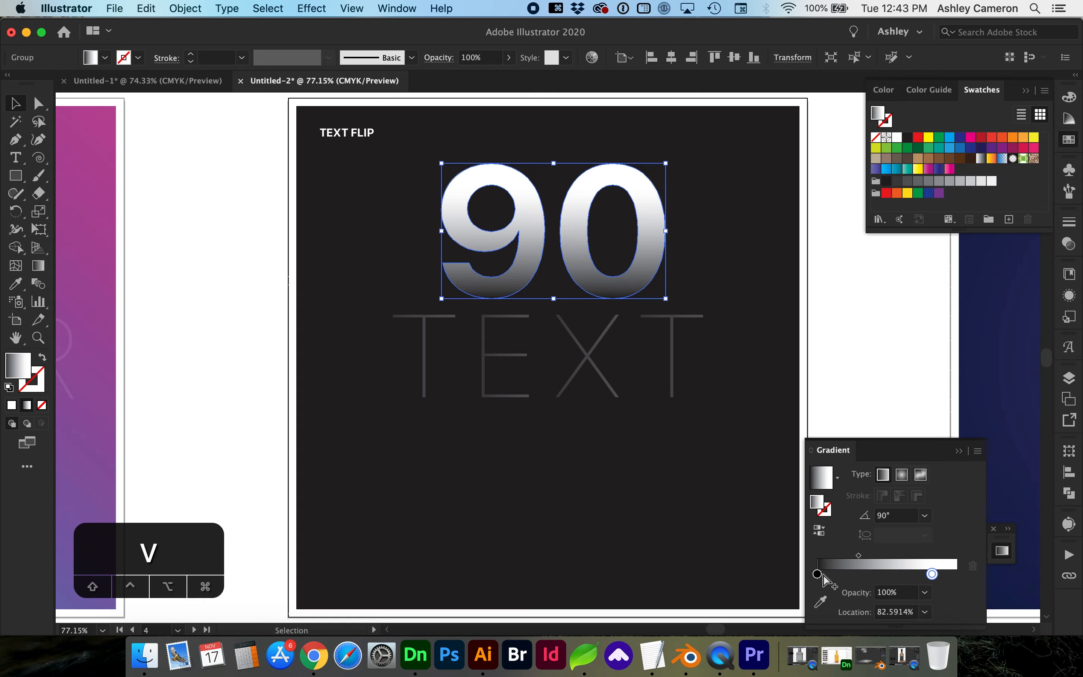
drag(818, 574, 824, 573)
click(835, 275)
click(662, 223)
Raise the 90, squash the lower copy vertically, and blend the two 90s together.
drag(655, 223, 654, 304)
drag(548, 247, 577, 300)
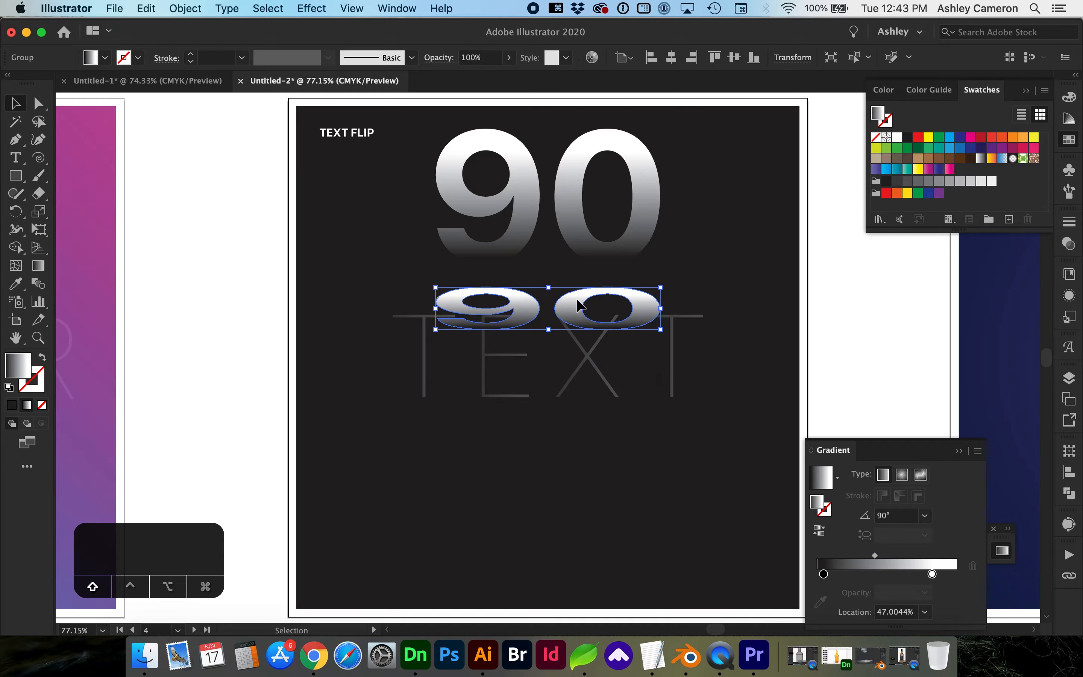
key(w)
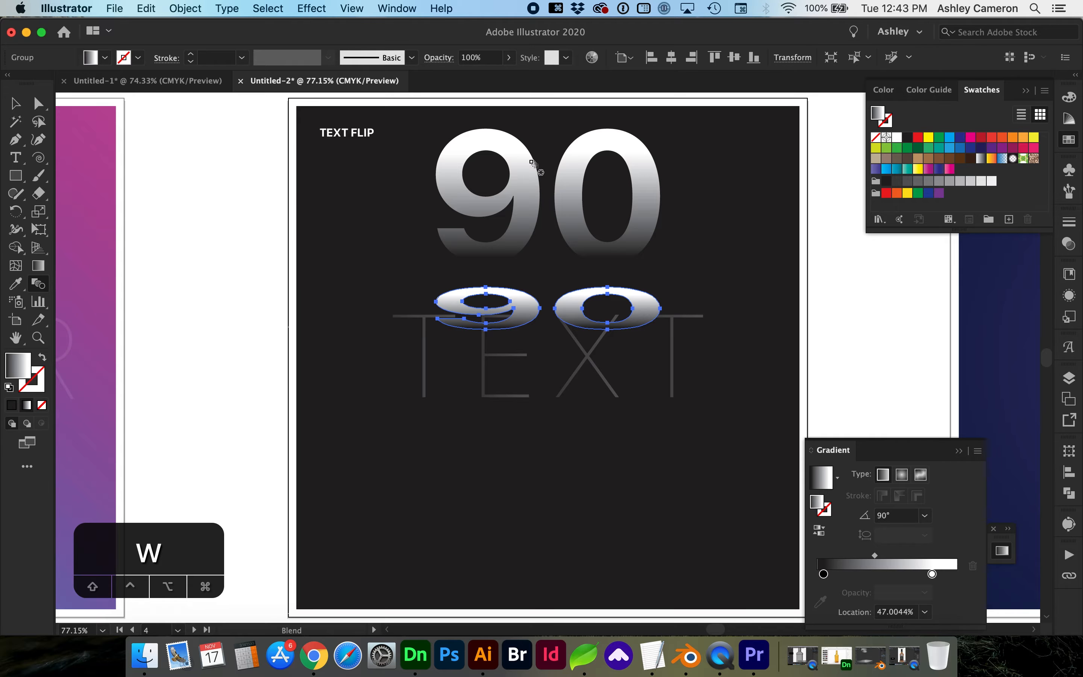
click(537, 311)
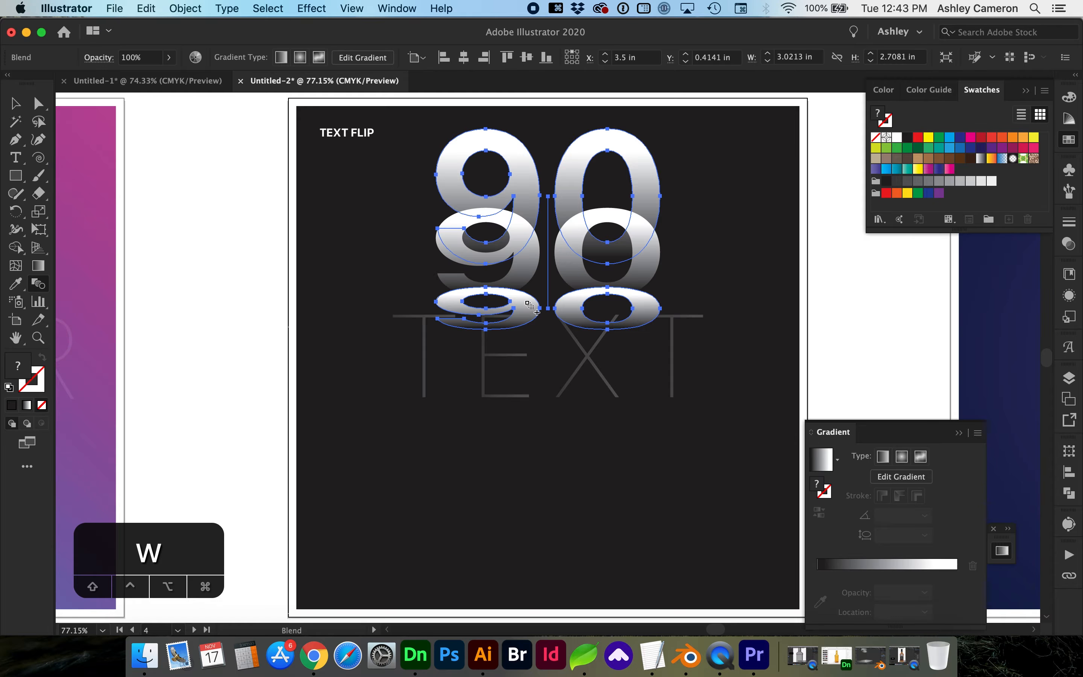
Set the blend spacing to Specified Steps with 3 steps.
double_click(41, 288)
click(137, 129)
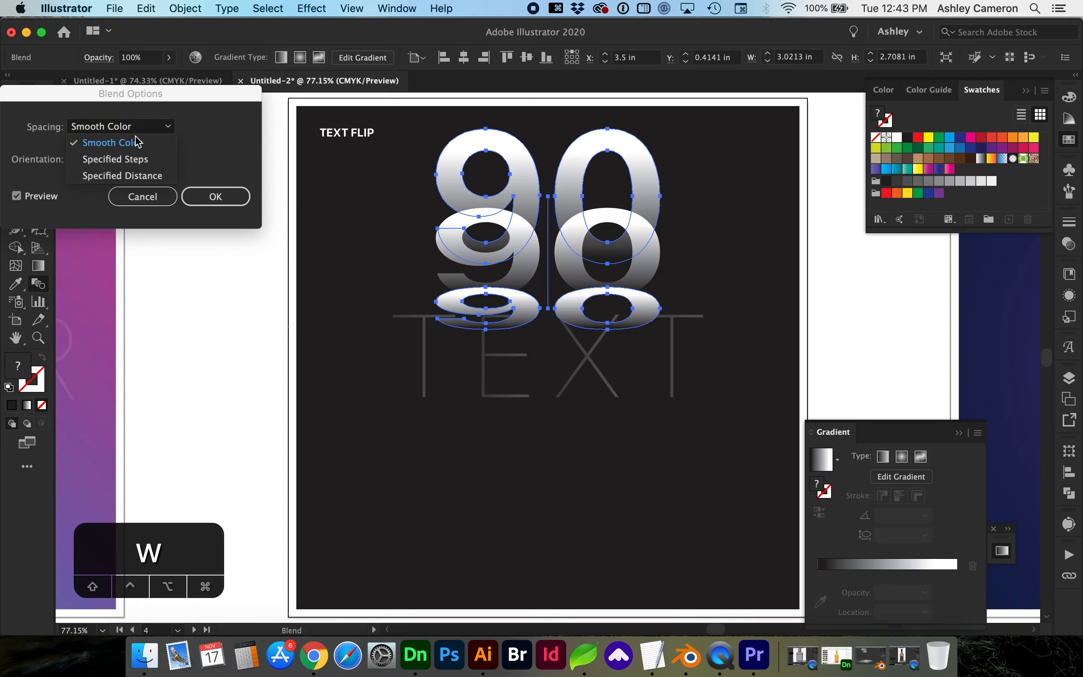
click(141, 160)
key(Up)
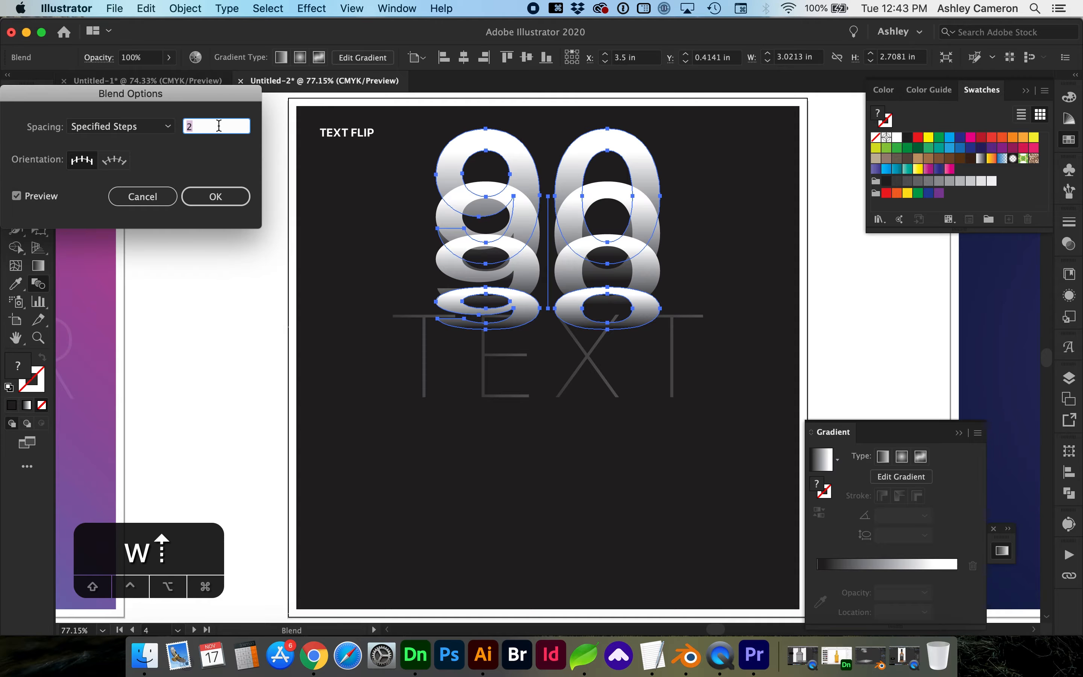
key(Up)
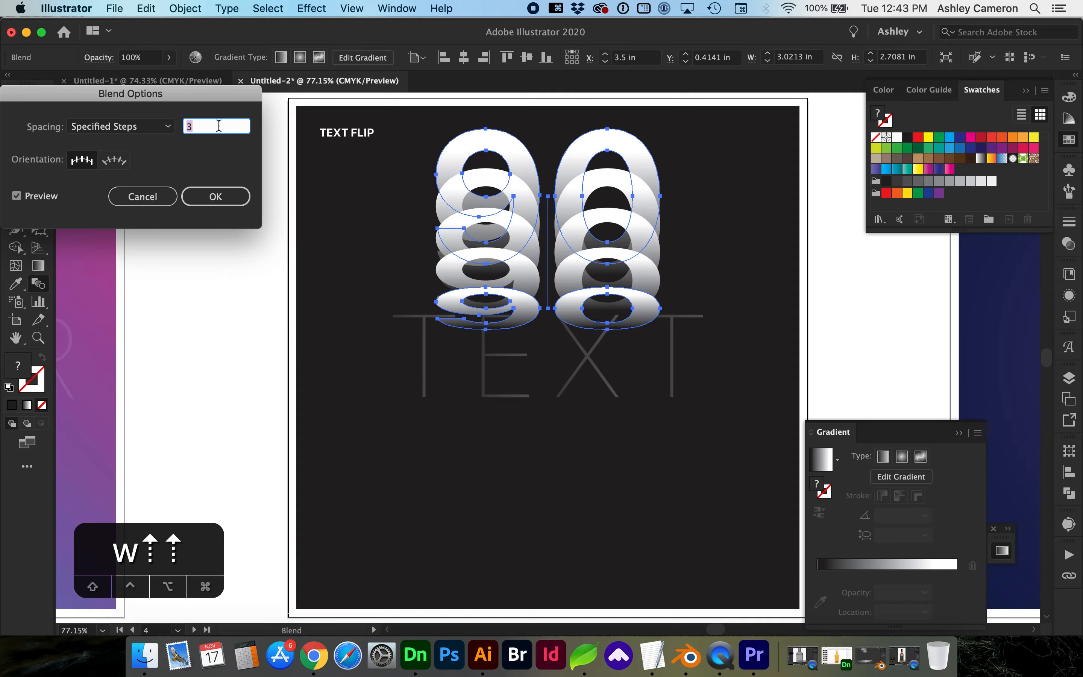
click(226, 198)
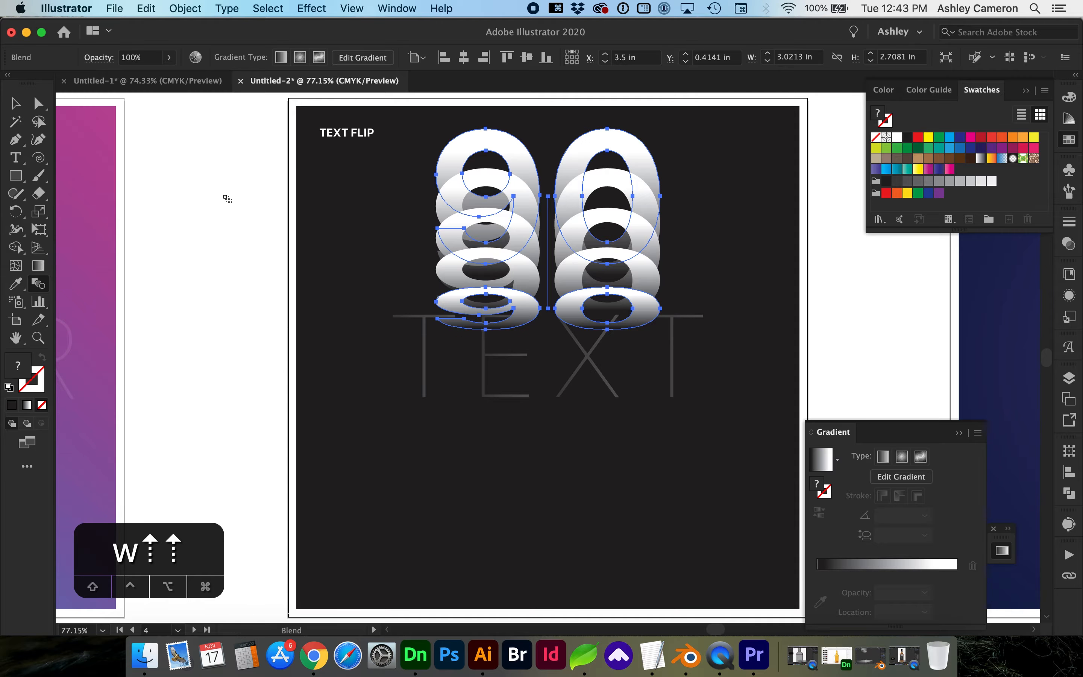
click(187, 10)
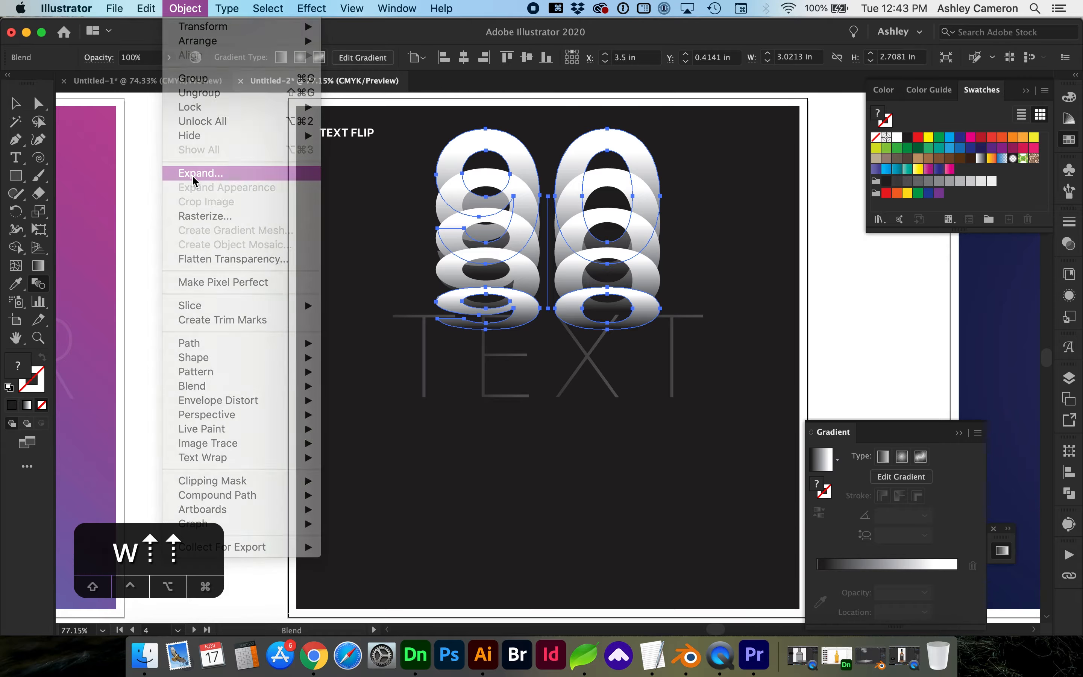
click(193, 176)
Expand the 90 blend and drag a copy of the stacked 90 straight down.
click(129, 303)
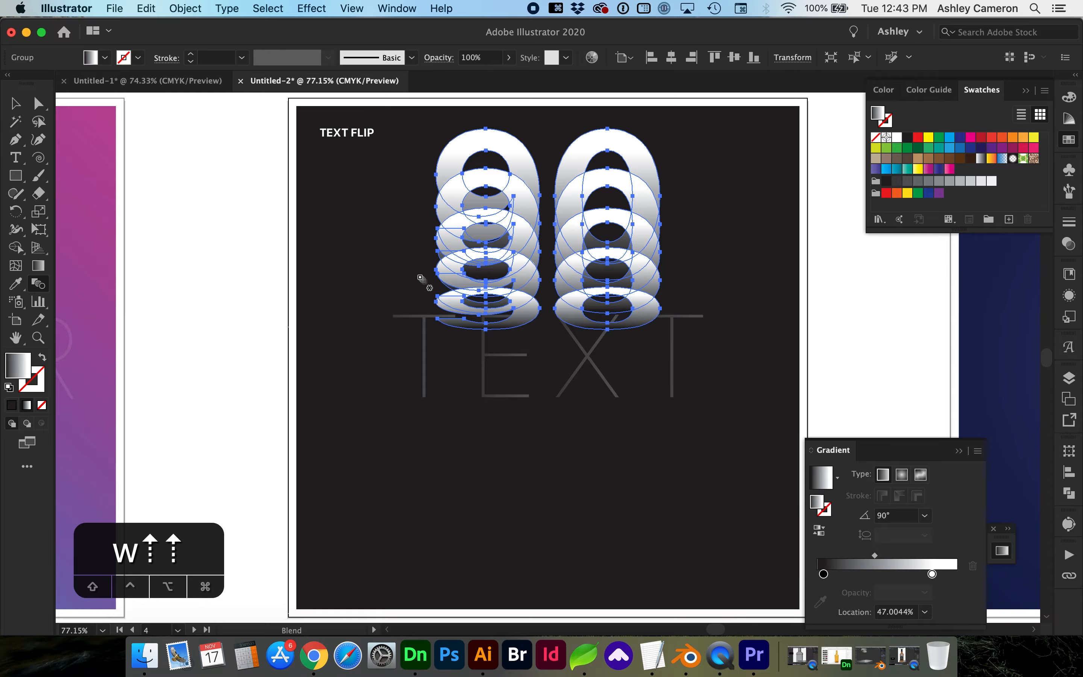
key(v)
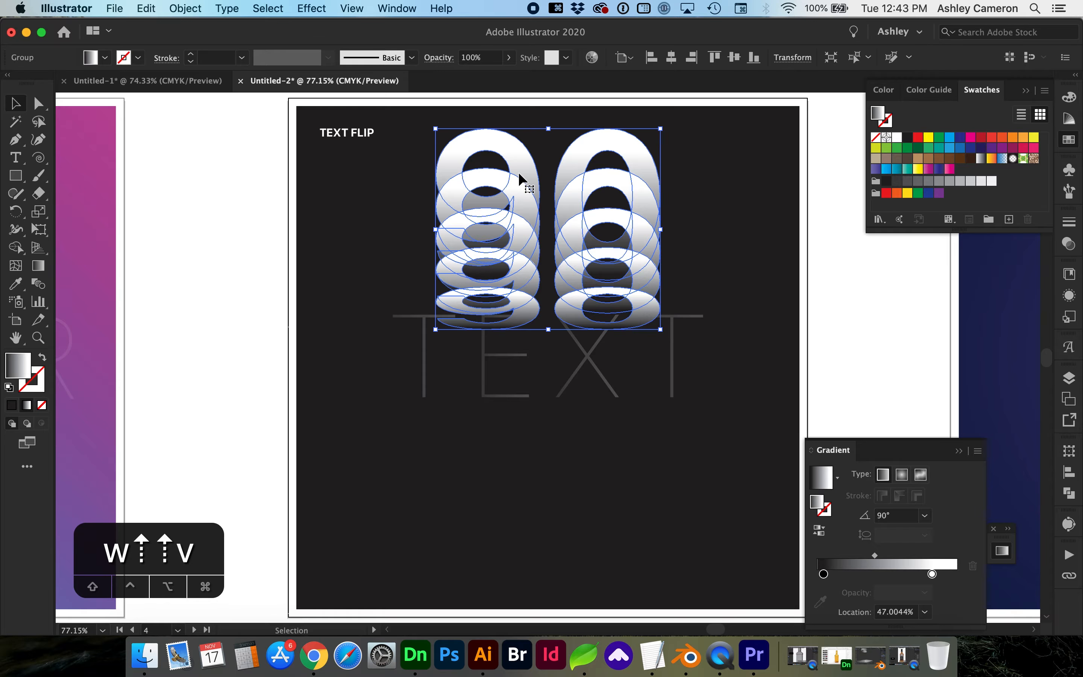
drag(518, 177, 503, 365)
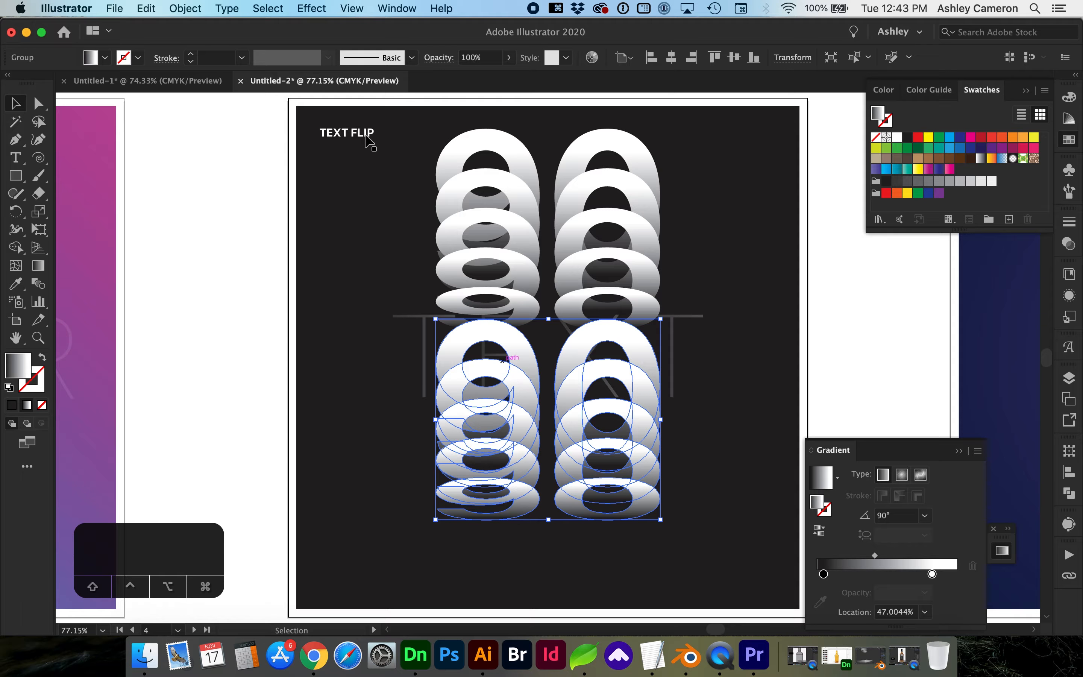
Reflect the copy horizontally and centre both 90 stacks on the TEXT FLIP board.
click(186, 8)
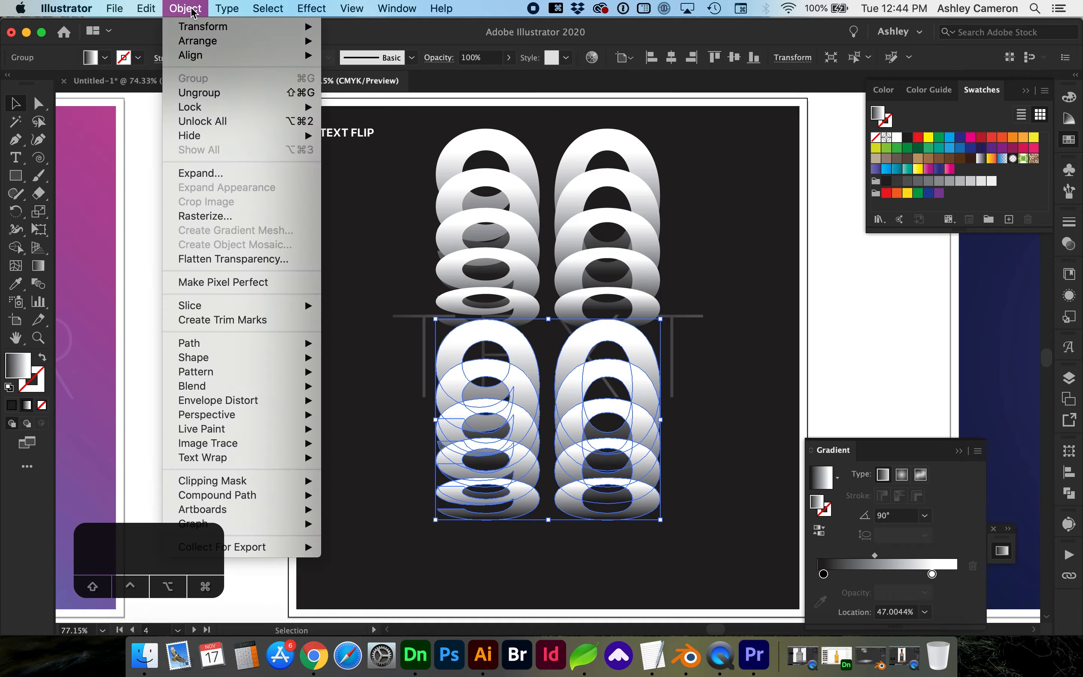
mouse_move(268, 26)
click(379, 83)
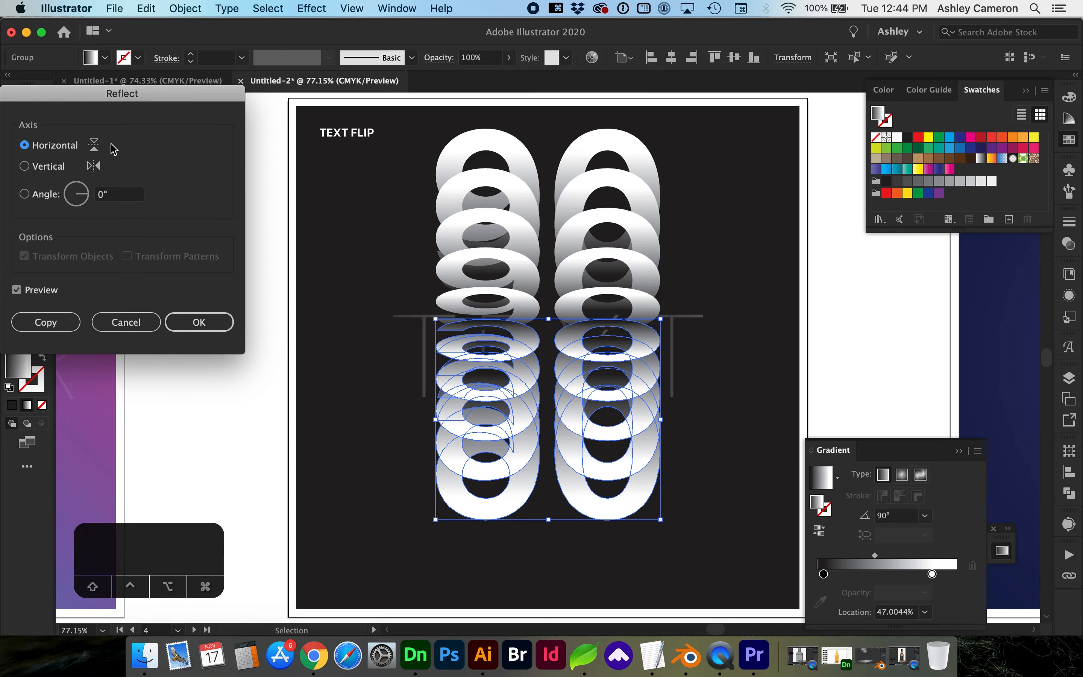
click(199, 322)
key(shift+Down)
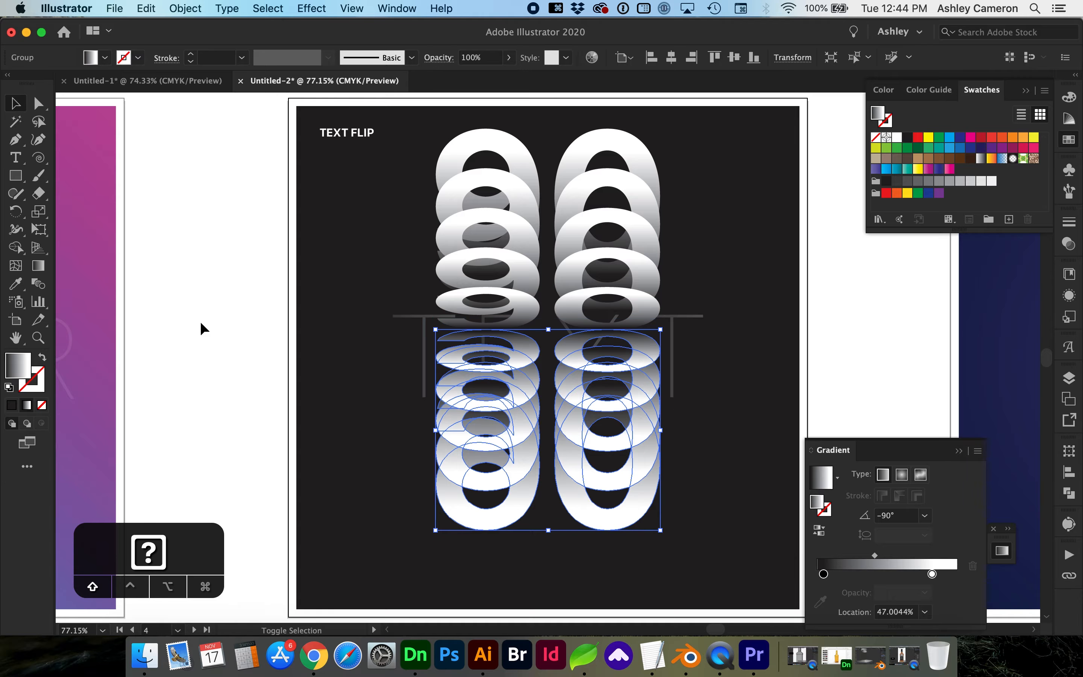
key(shift+Down)
key(shift+Up)
click(260, 392)
key(super+a)
click(212, 320)
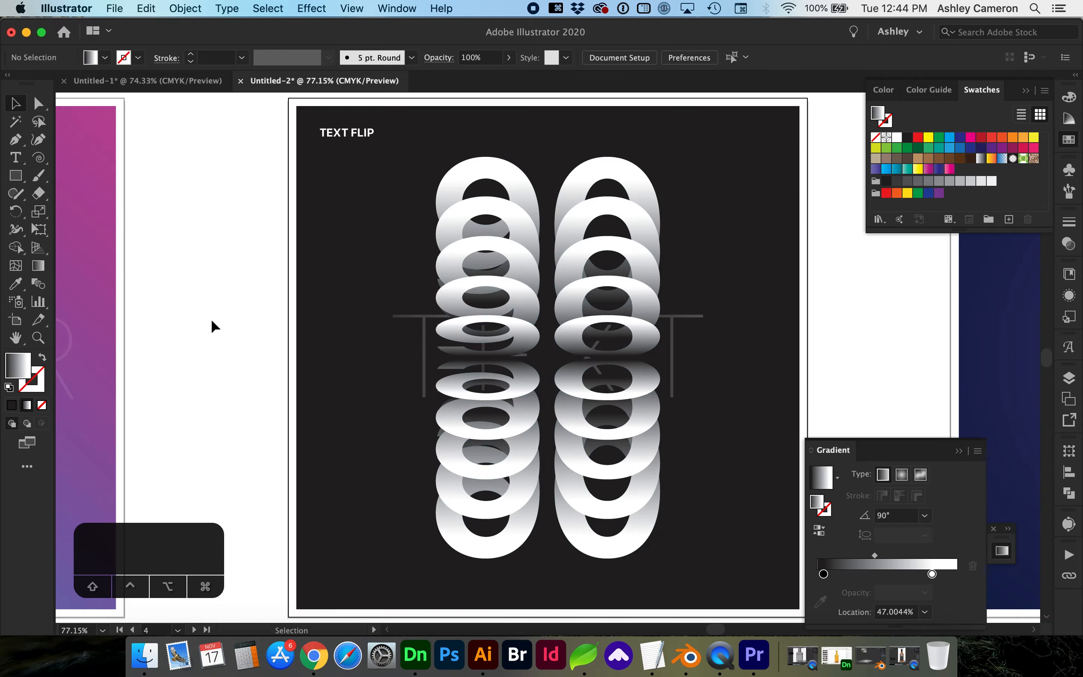
Move to the WAVE artboard and paint four flowing curved Paintbrush strokes across it.
key(shift+Page_Down)
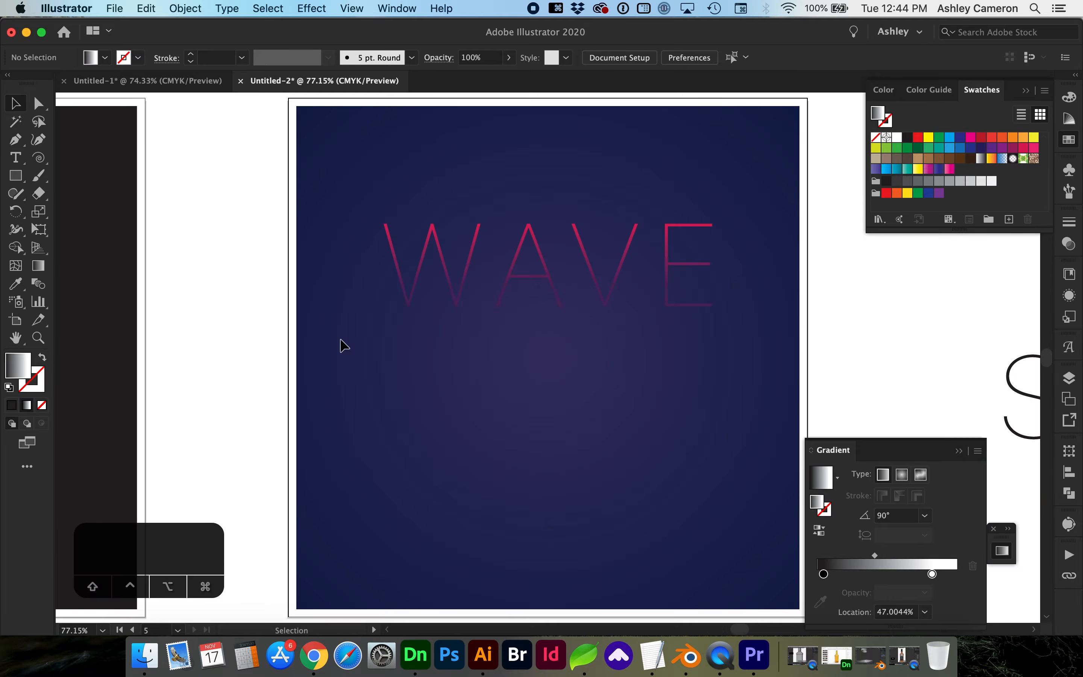
key(b)
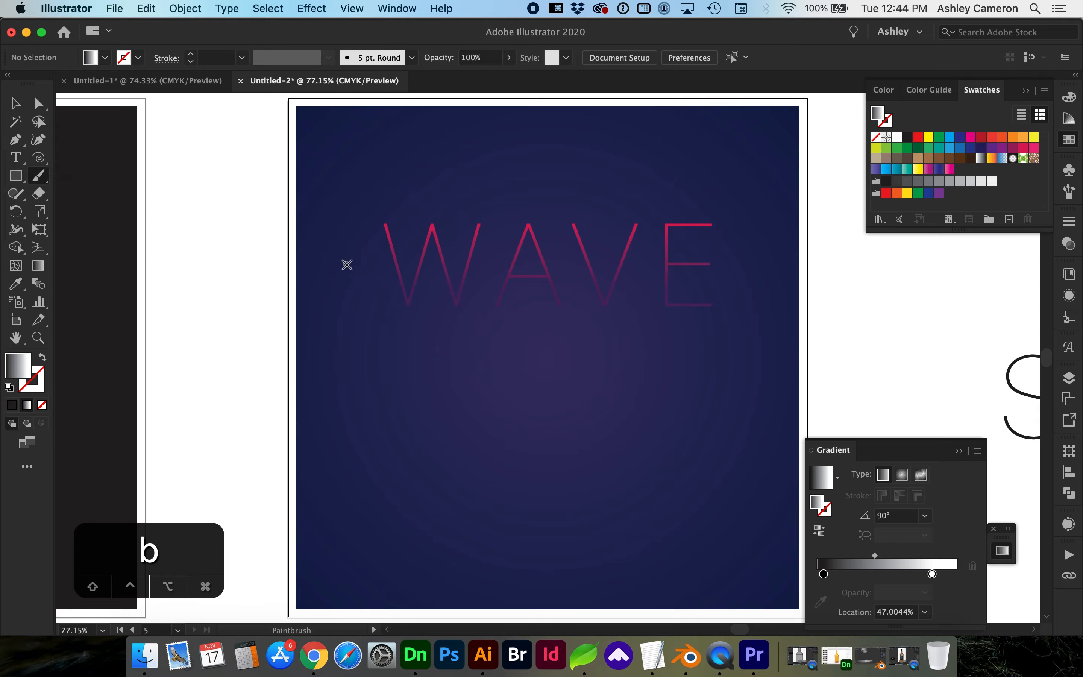
drag(270, 249, 781, 106)
mouse_move(231, 366)
mouse_down()
mouse_move(448, 342)
mouse_move(634, 246)
mouse_move(821, 220)
mouse_up()
mouse_move(280, 538)
mouse_down()
mouse_move(705, 338)
mouse_move(720, 345)
mouse_up()
mouse_move(864, 305)
mouse_down()
mouse_move(432, 610)
mouse_move(369, 613)
mouse_up()
key(v)
click(494, 164)
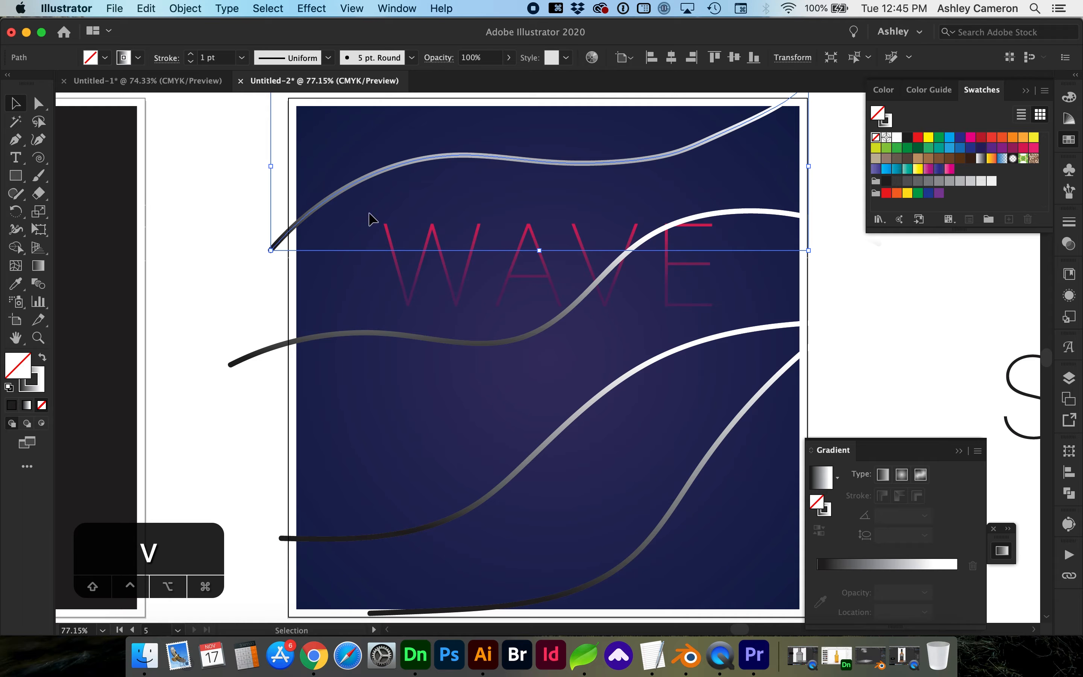
Blend the four wave lines together, from the top wave to the bottom-right one.
click(240, 281)
click(38, 283)
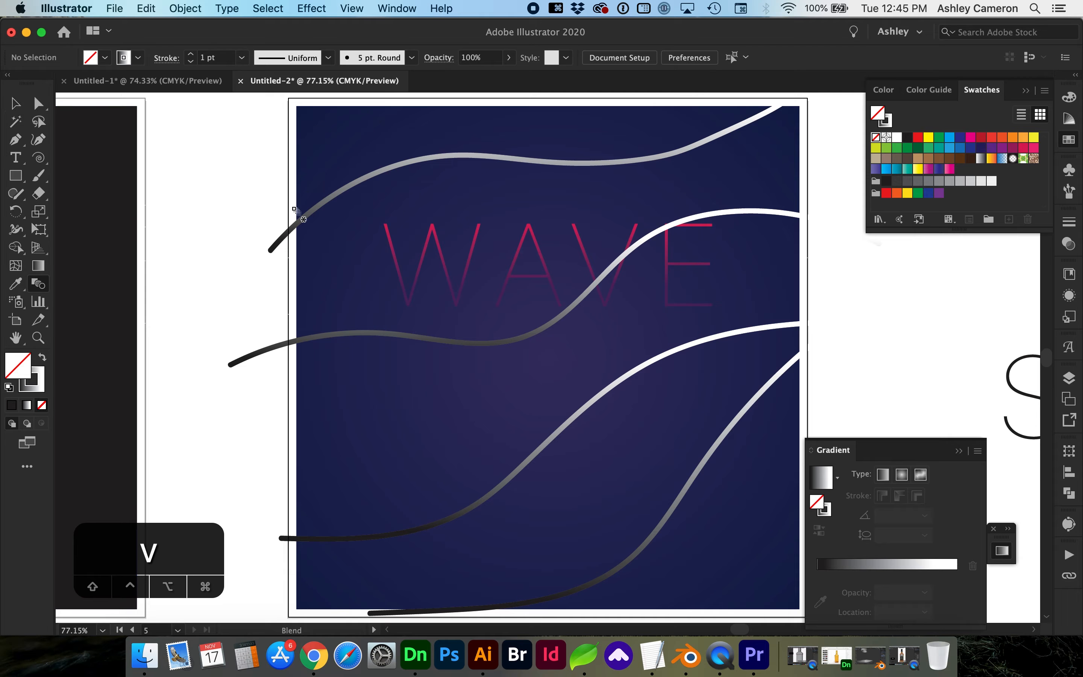
click(465, 156)
click(560, 318)
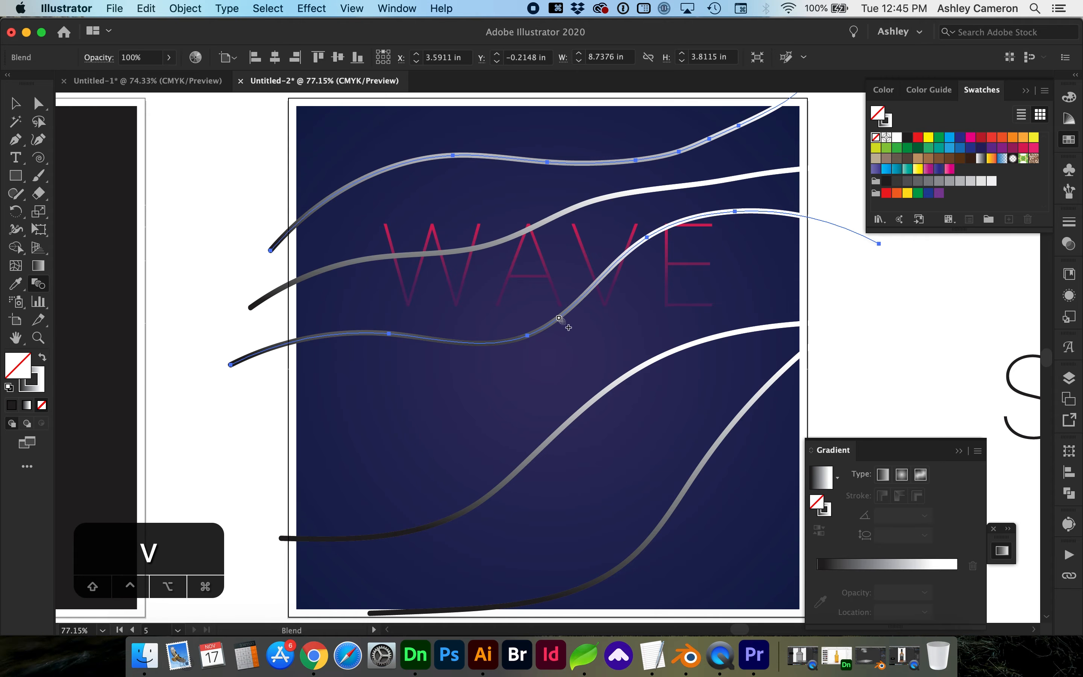
click(582, 412)
click(695, 476)
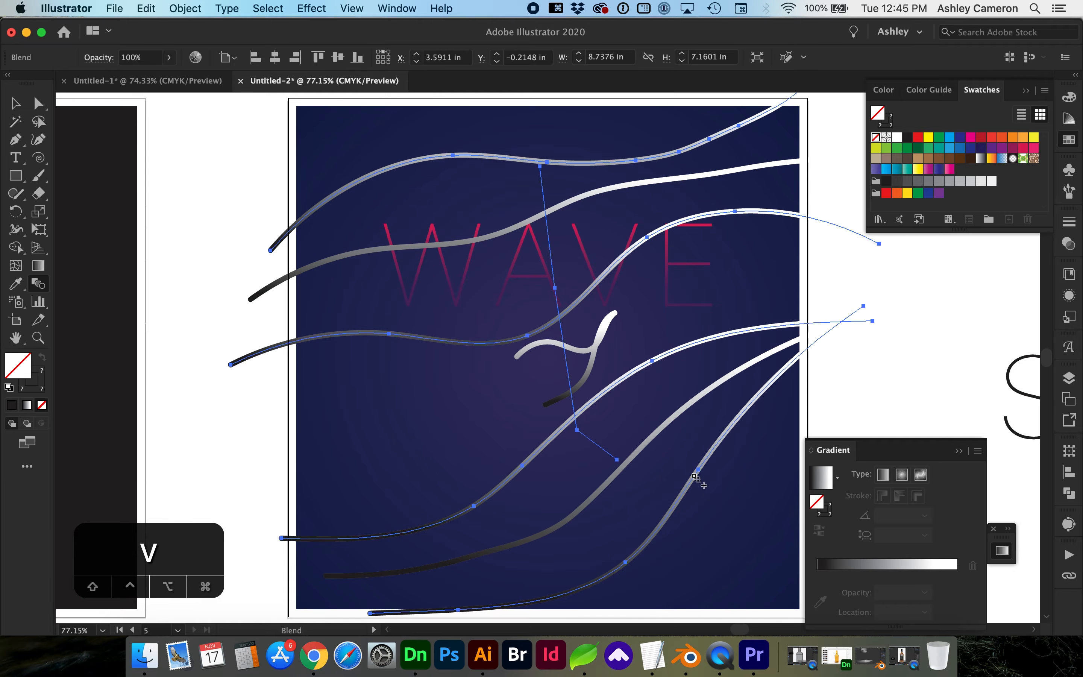
Set the blend spacing to Specified Distance 0.0556 in, then enter the blend for editing.
key(w)
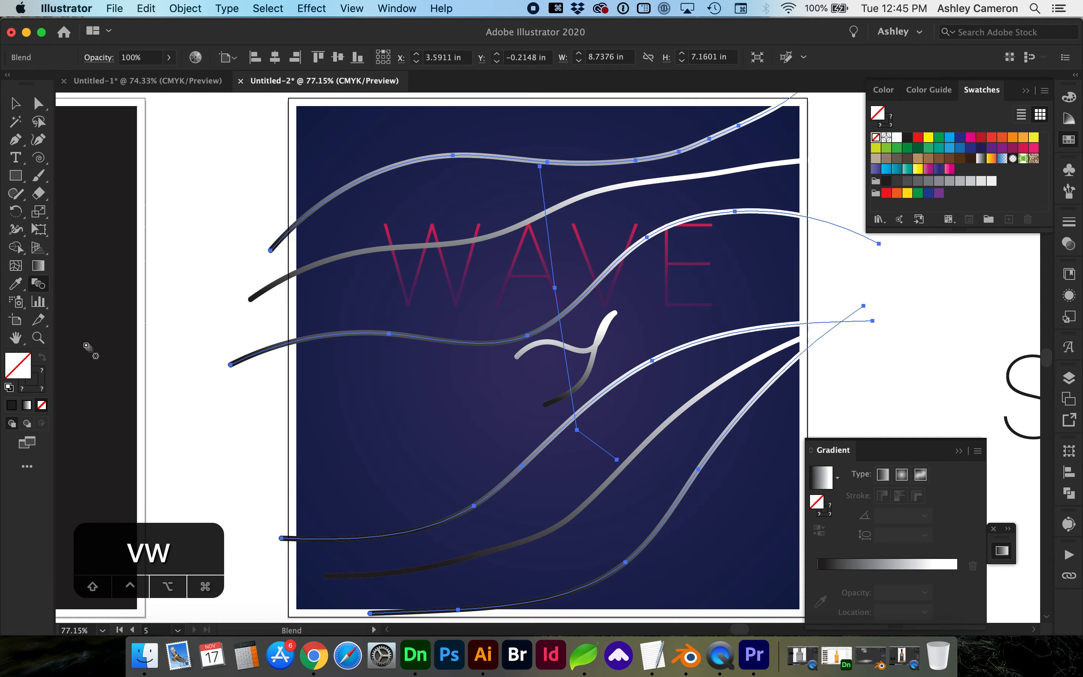
double_click(40, 287)
click(133, 133)
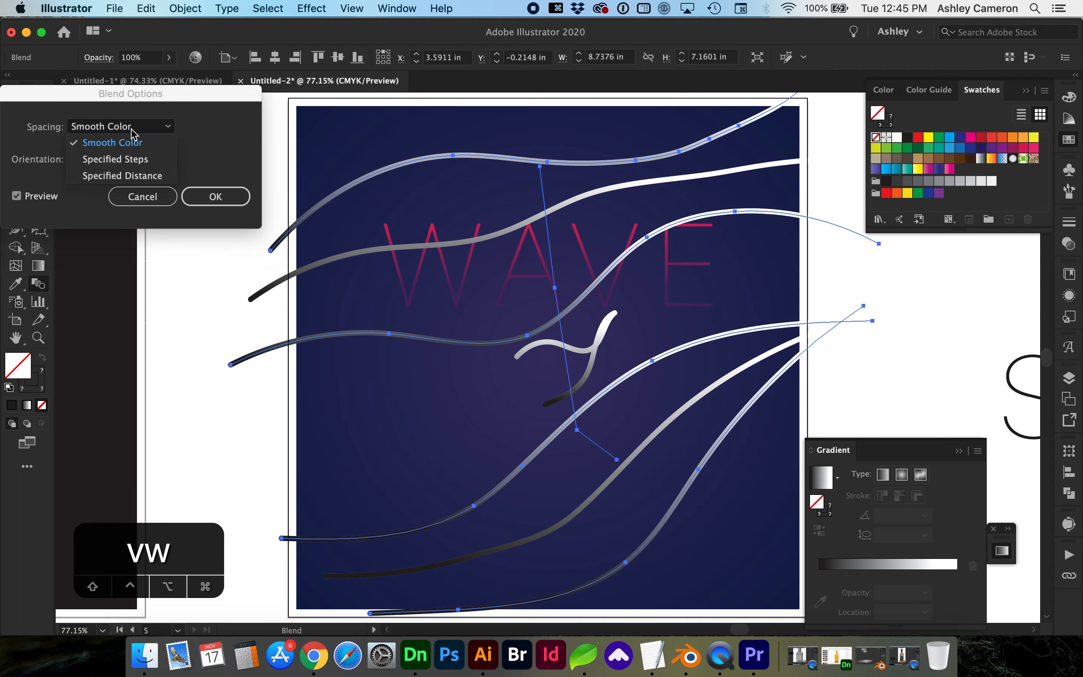
click(115, 159)
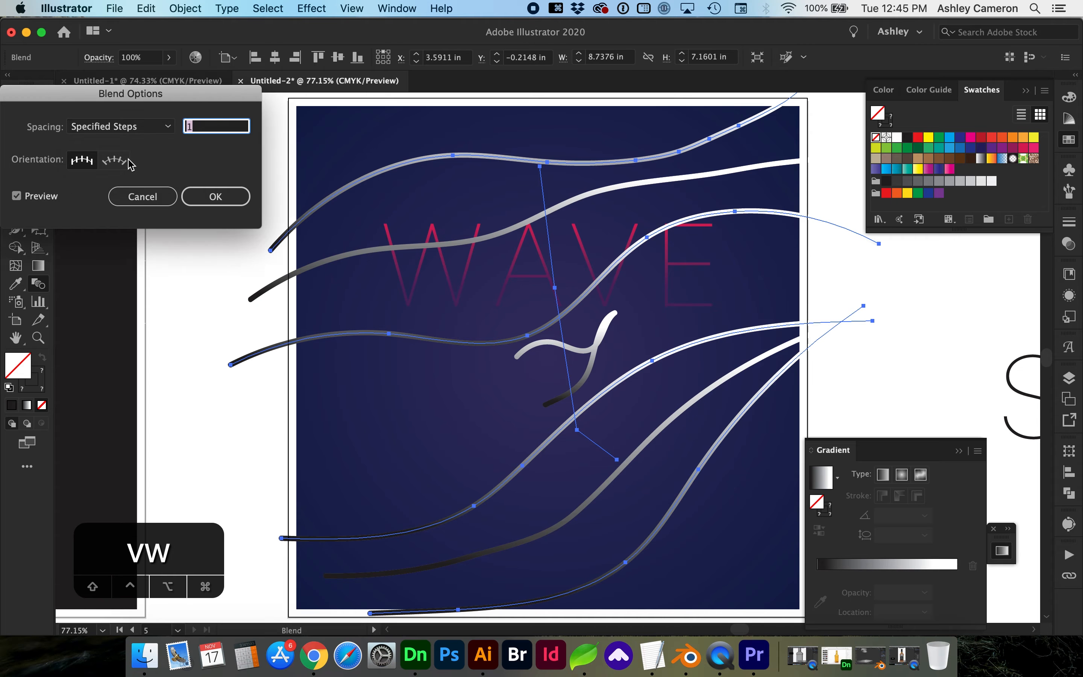
key(Tab)
click(144, 129)
click(140, 176)
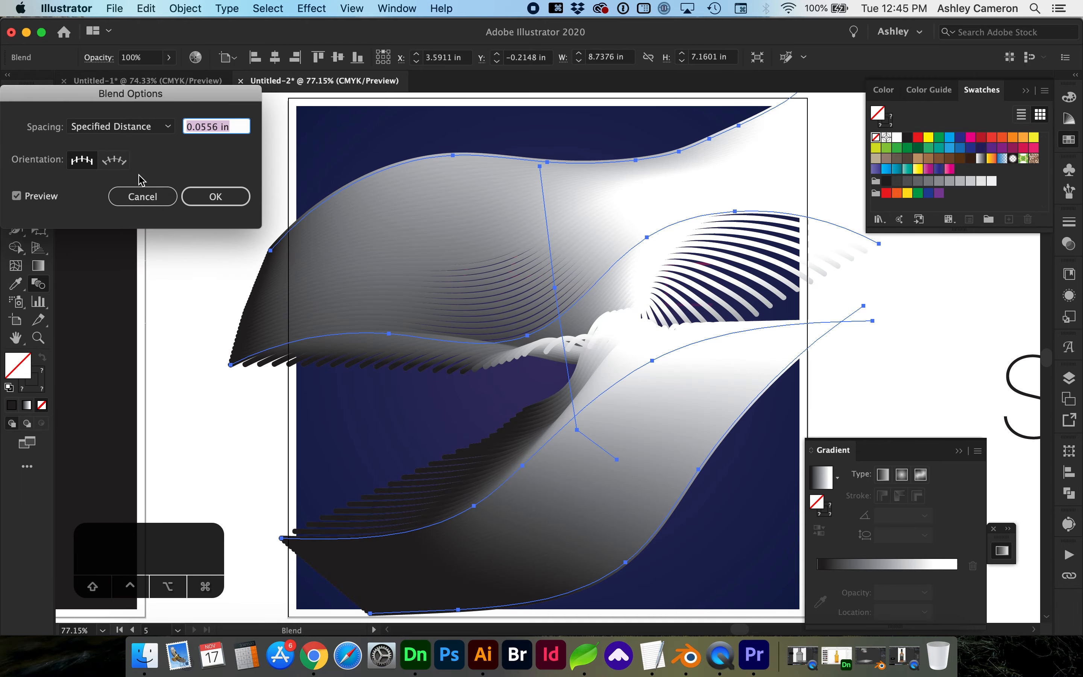
click(203, 195)
key(v)
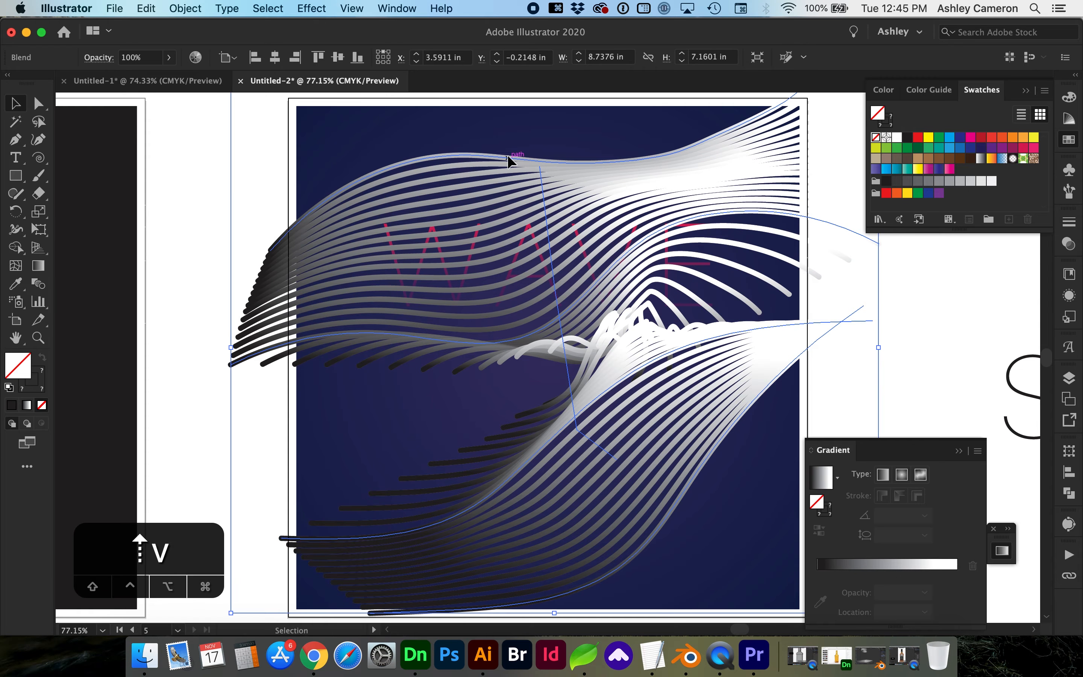
double_click(508, 155)
click(575, 298)
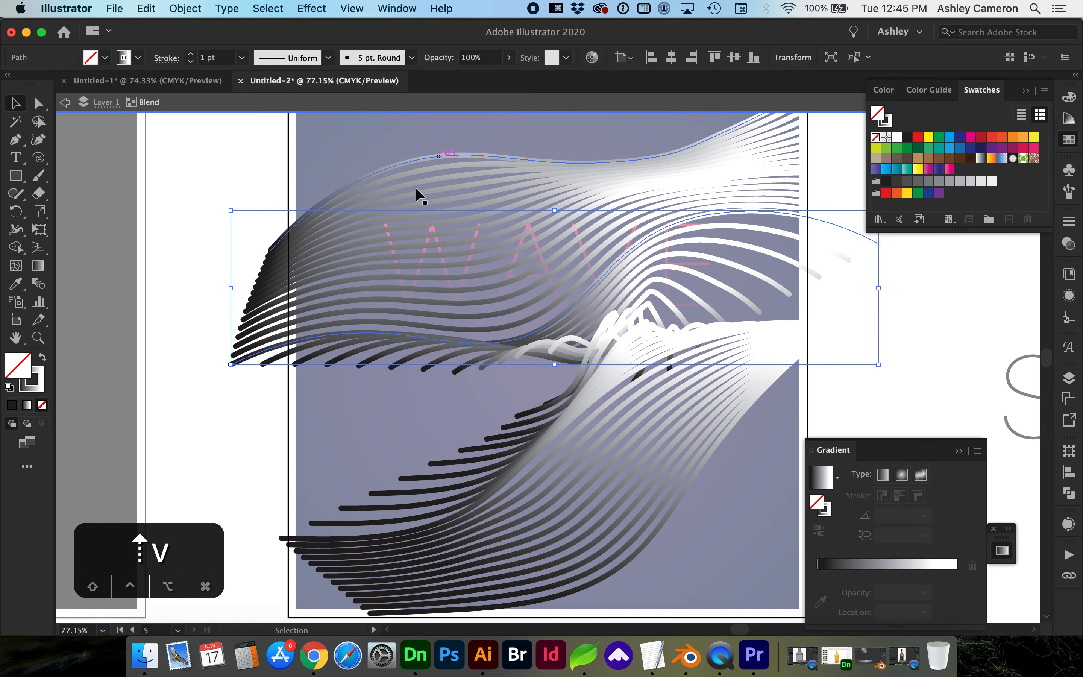
key(ctrl+y)
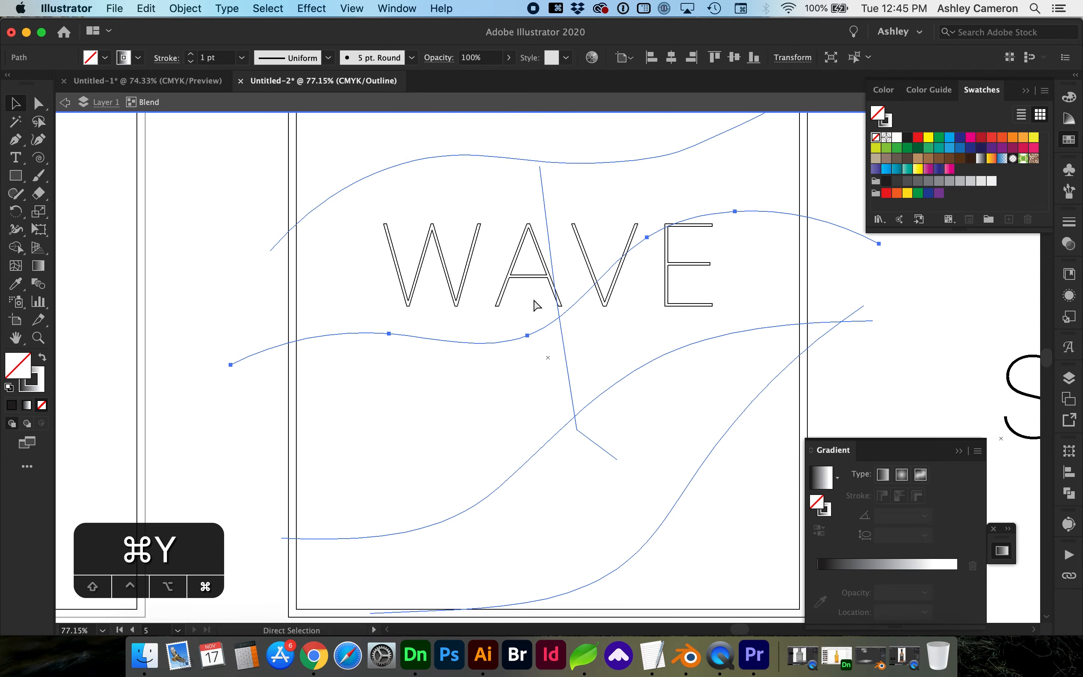
click(473, 441)
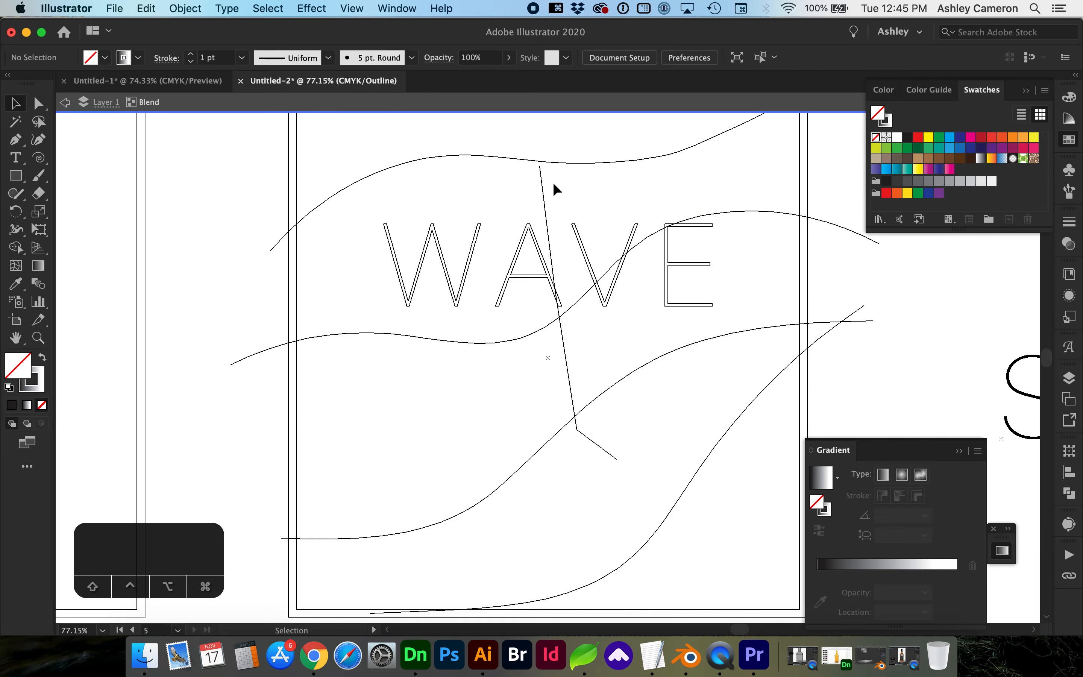
click(341, 8)
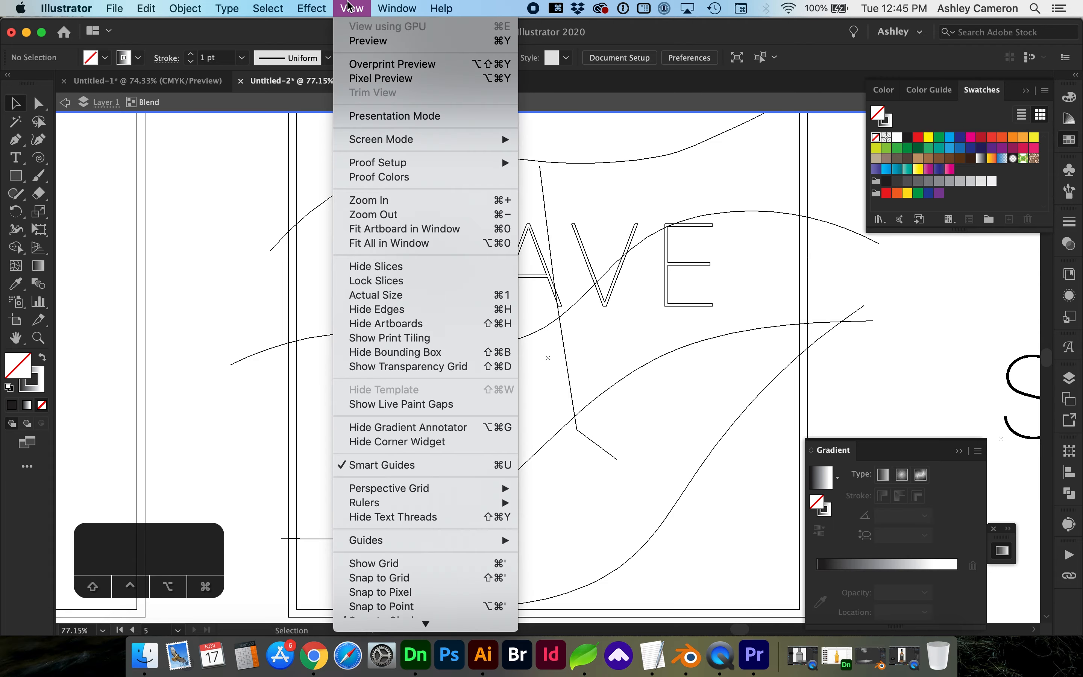
click(383, 41)
click(351, 9)
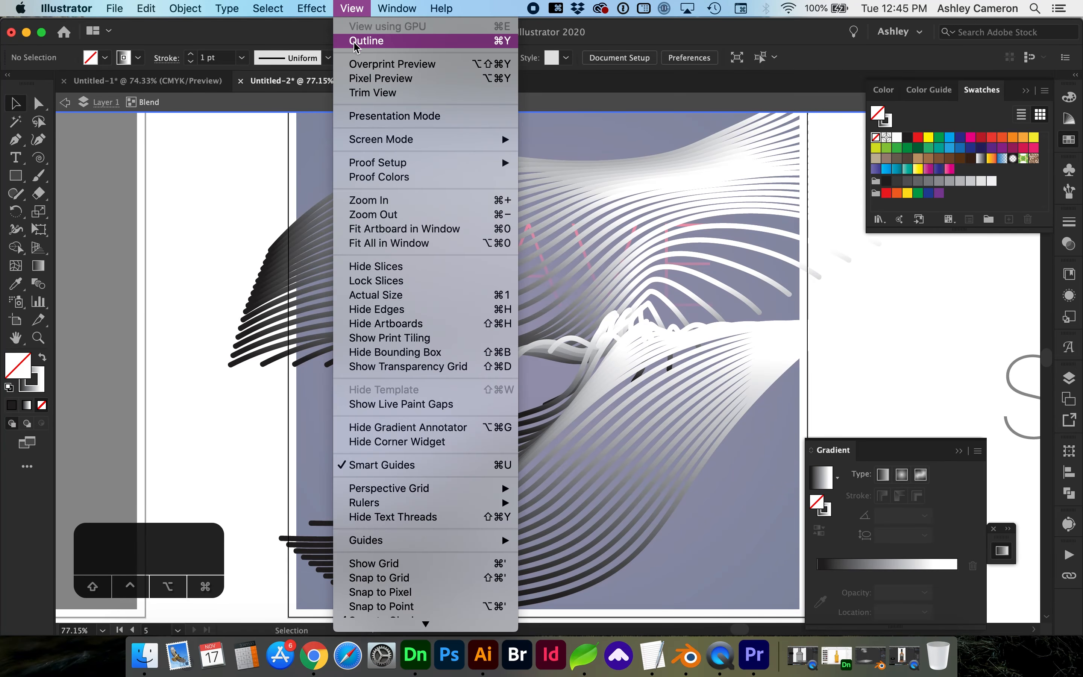
click(355, 43)
click(563, 345)
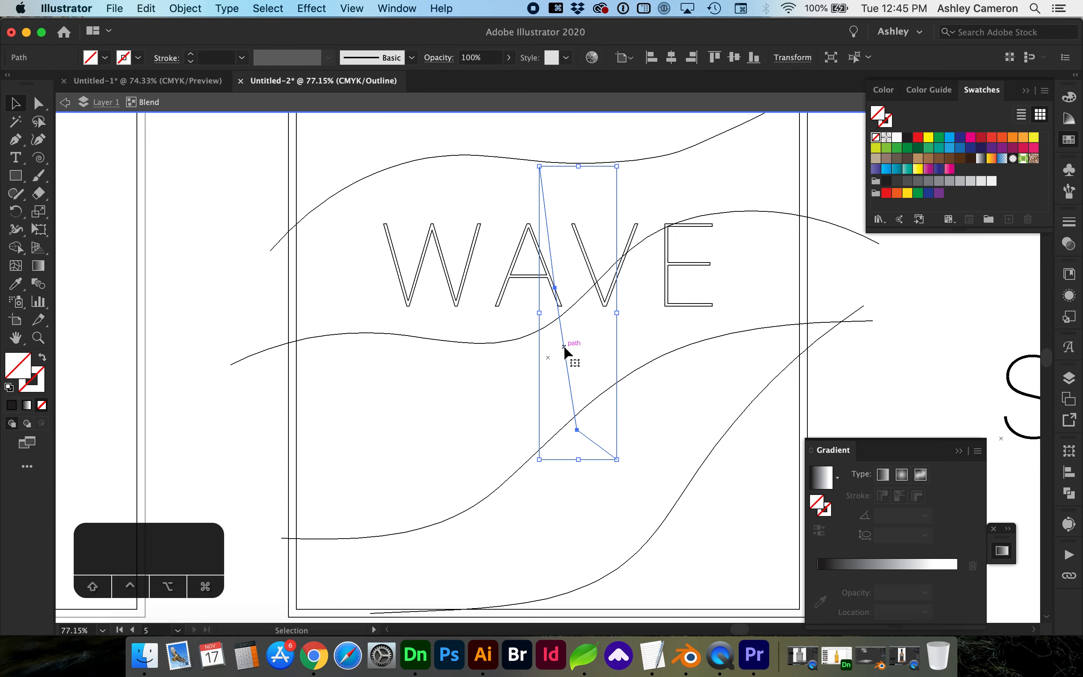
key(super+y)
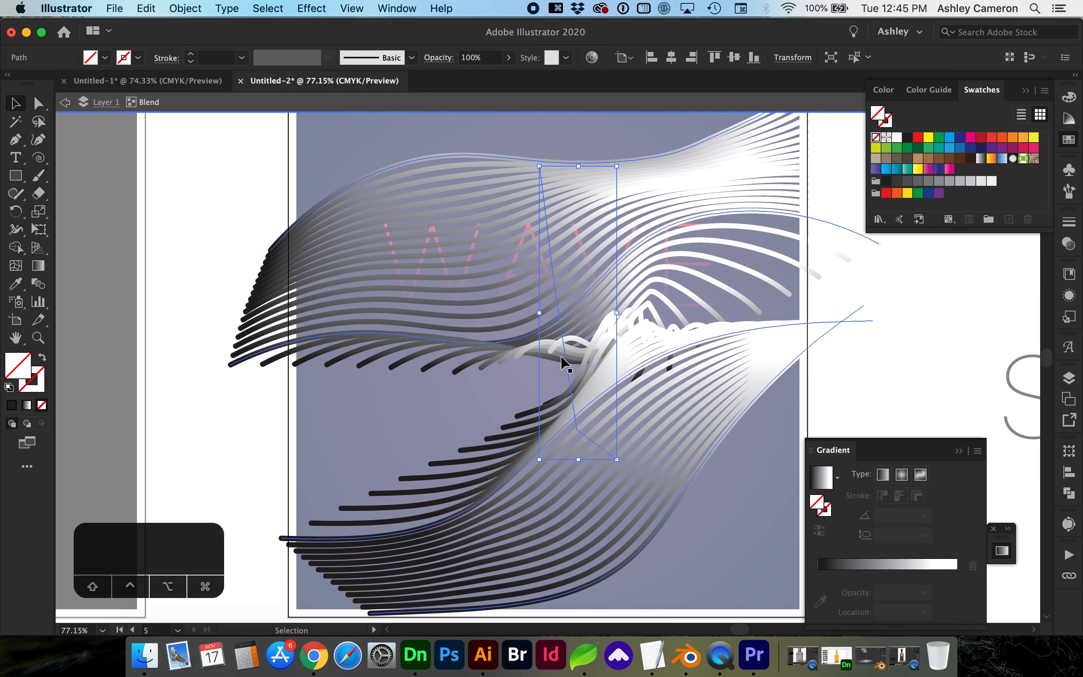
Tilt the lower blend spine downward and switch its brush to Basic.
click(600, 276)
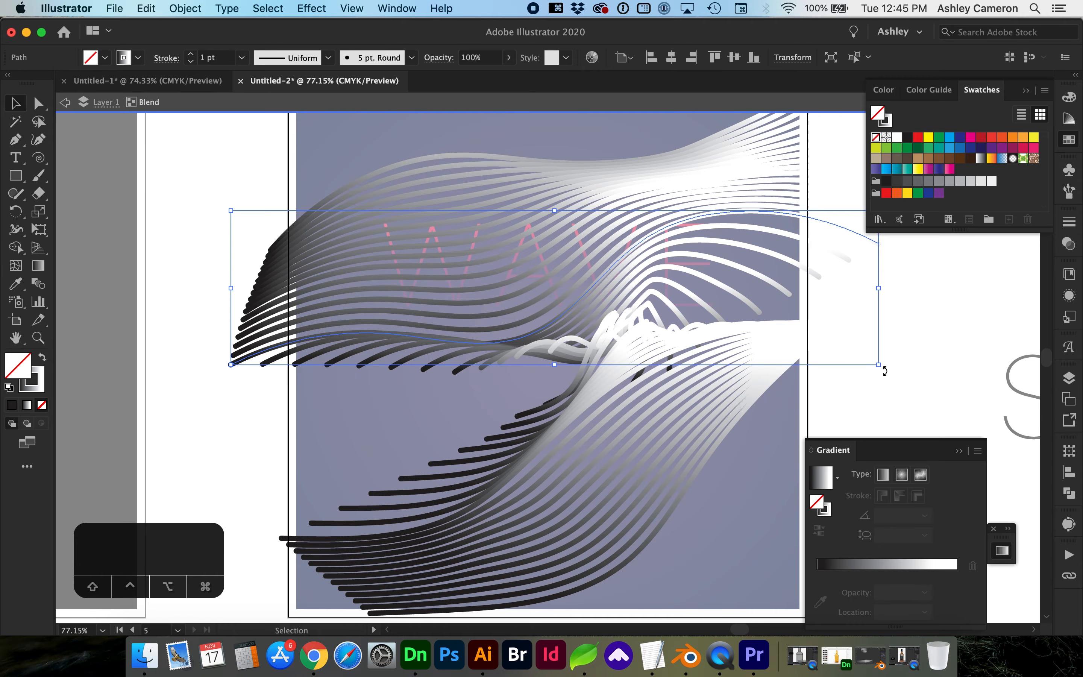
click(616, 380)
mouse_move(617, 379)
mouse_down()
mouse_move(492, 496)
mouse_move(706, 459)
mouse_move(452, 519)
mouse_move(573, 398)
mouse_move(637, 441)
mouse_up()
click(412, 57)
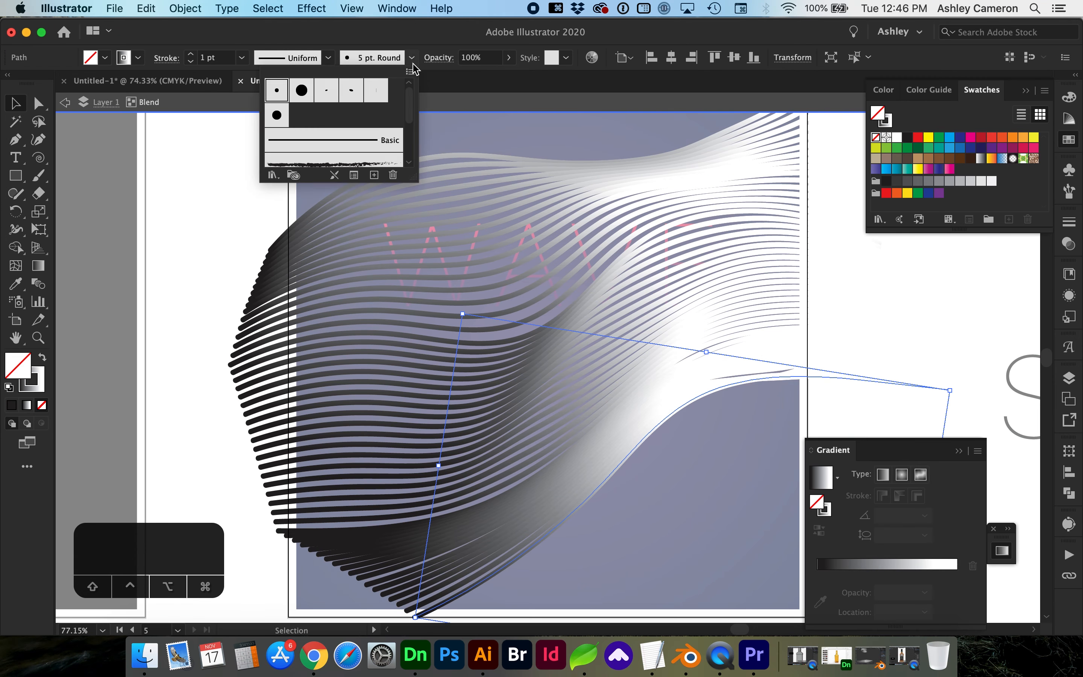
click(371, 139)
Give the upper spine and the lower lines the Basic brush too for thin strokes.
click(555, 162)
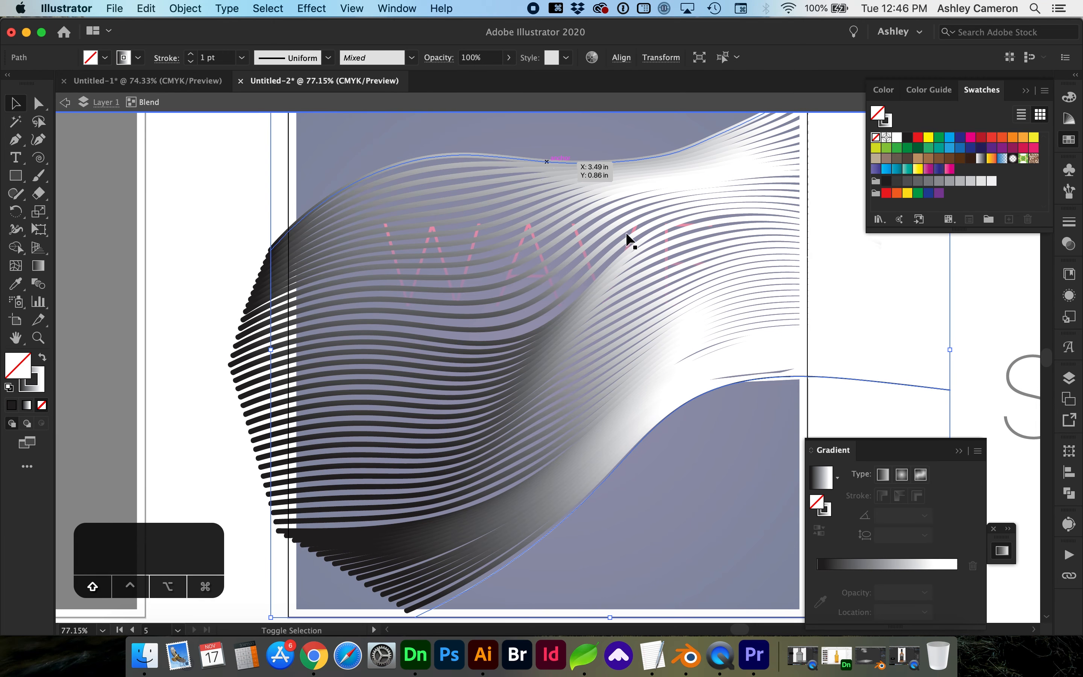
click(411, 57)
click(372, 139)
click(707, 392)
click(633, 399)
key(i)
click(600, 261)
click(411, 57)
click(376, 138)
key(v)
key(v)
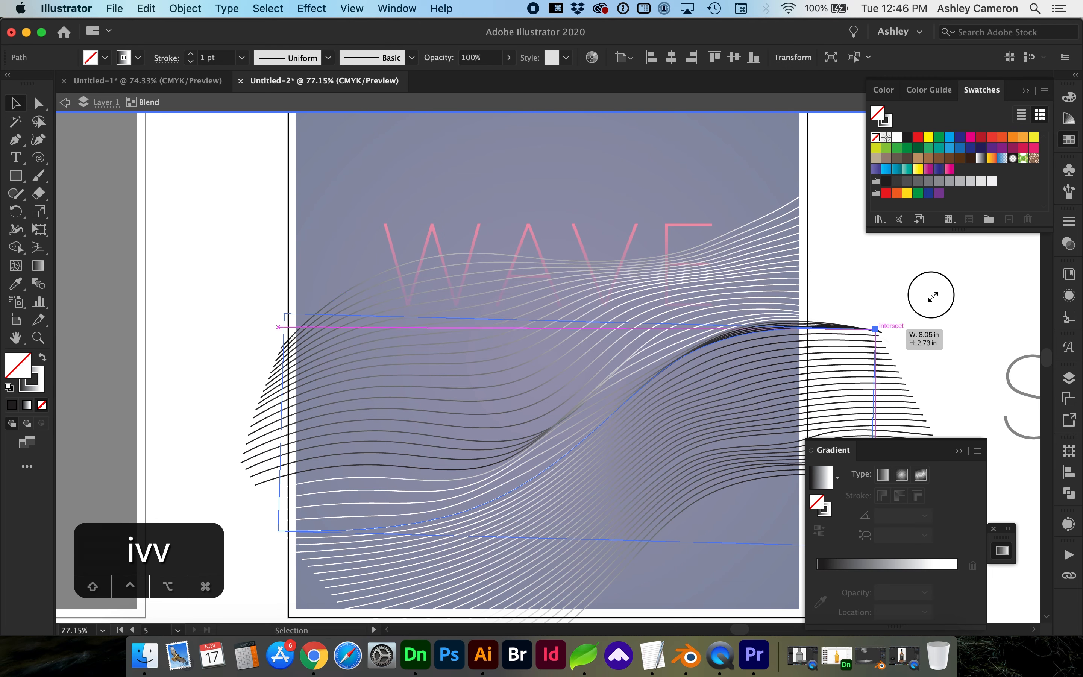
scroll(764, 317, down, 3)
Re-enter the wave blend and select both of its spine paths.
double_click(559, 564)
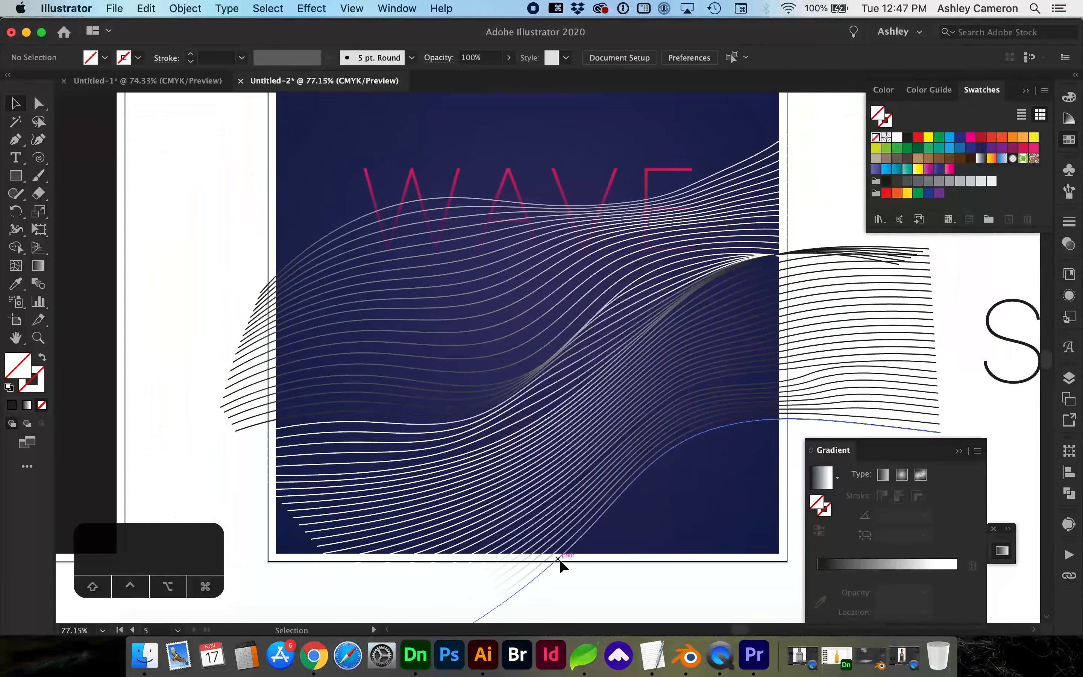
click(852, 274)
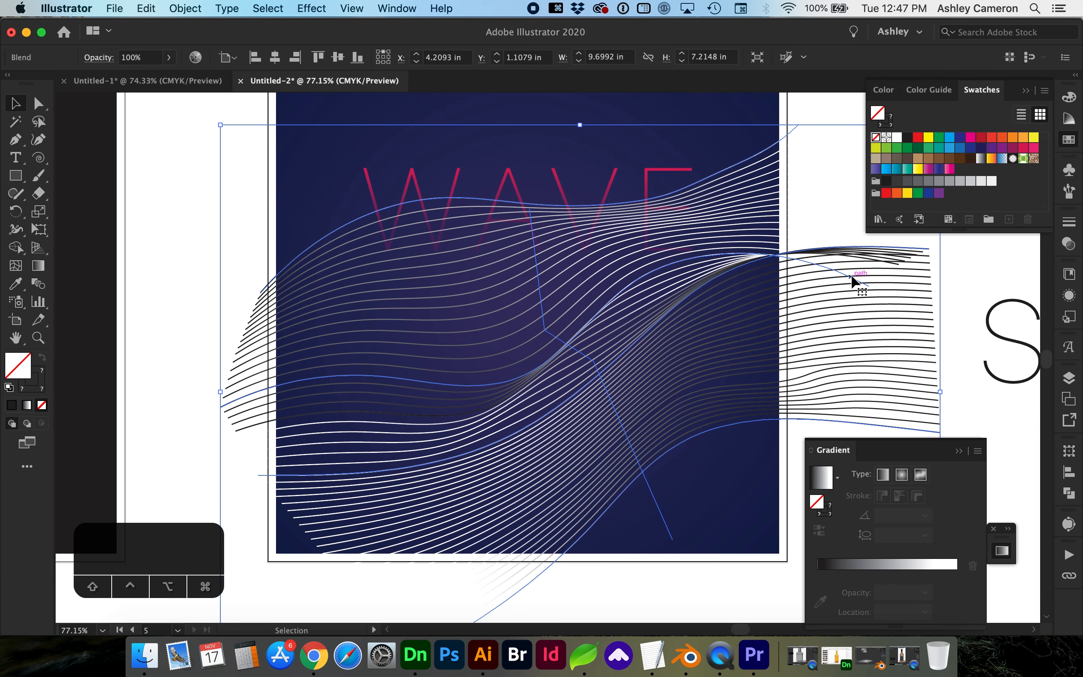
double_click(853, 272)
click(745, 252)
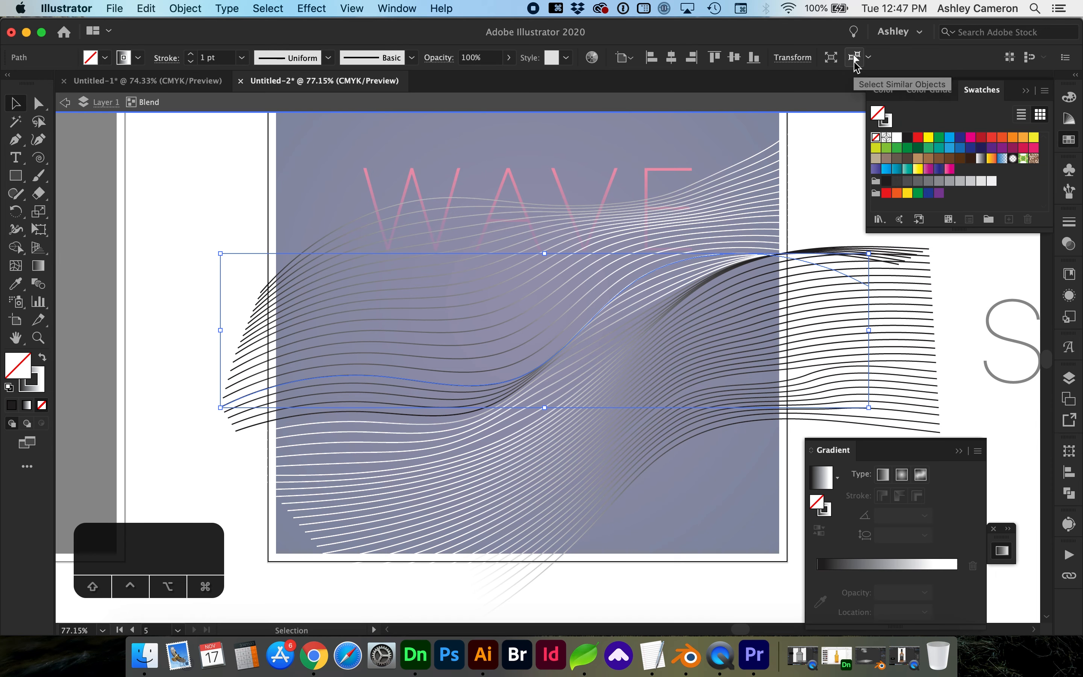
click(854, 59)
Make the stroke gradient's left stop pink and eyedropper it onto the other lines.
key(x)
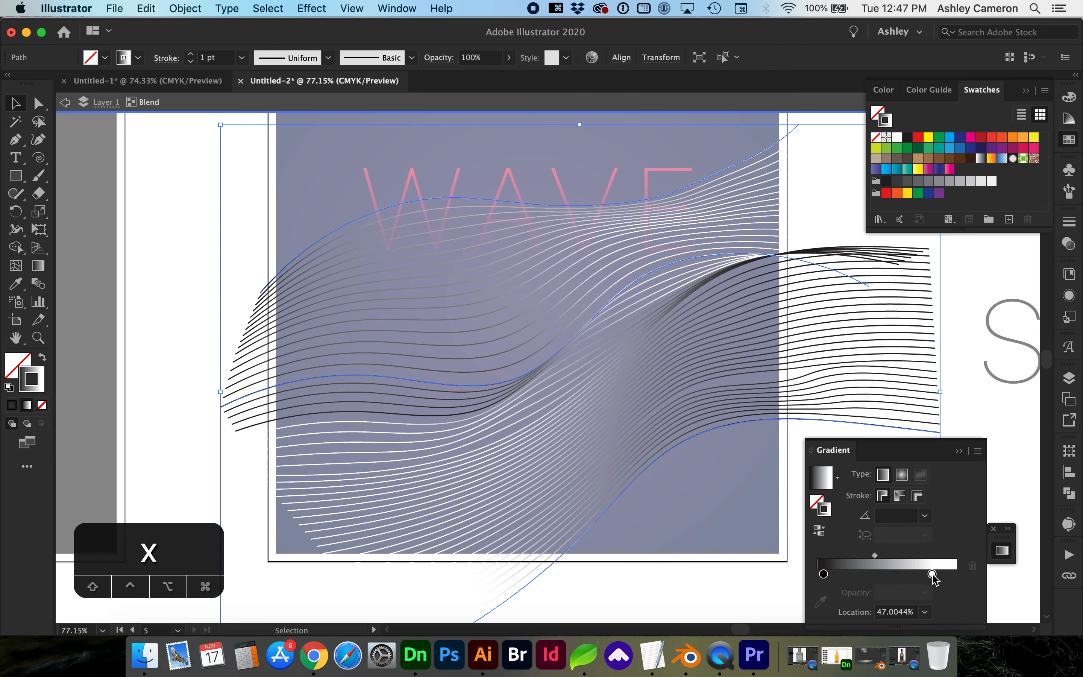
click(824, 574)
click(1022, 149)
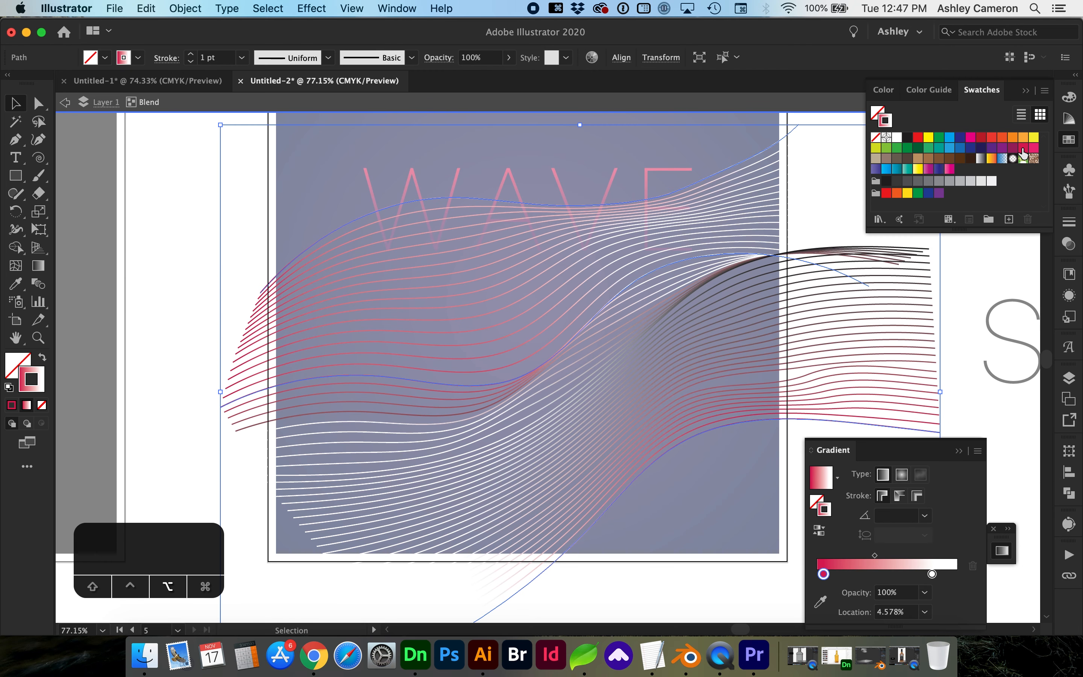
shift+click(708, 278)
key(i)
click(740, 254)
Resize the wave blend lower beneath WAVE and set its blending mode to Overlay.
key(v)
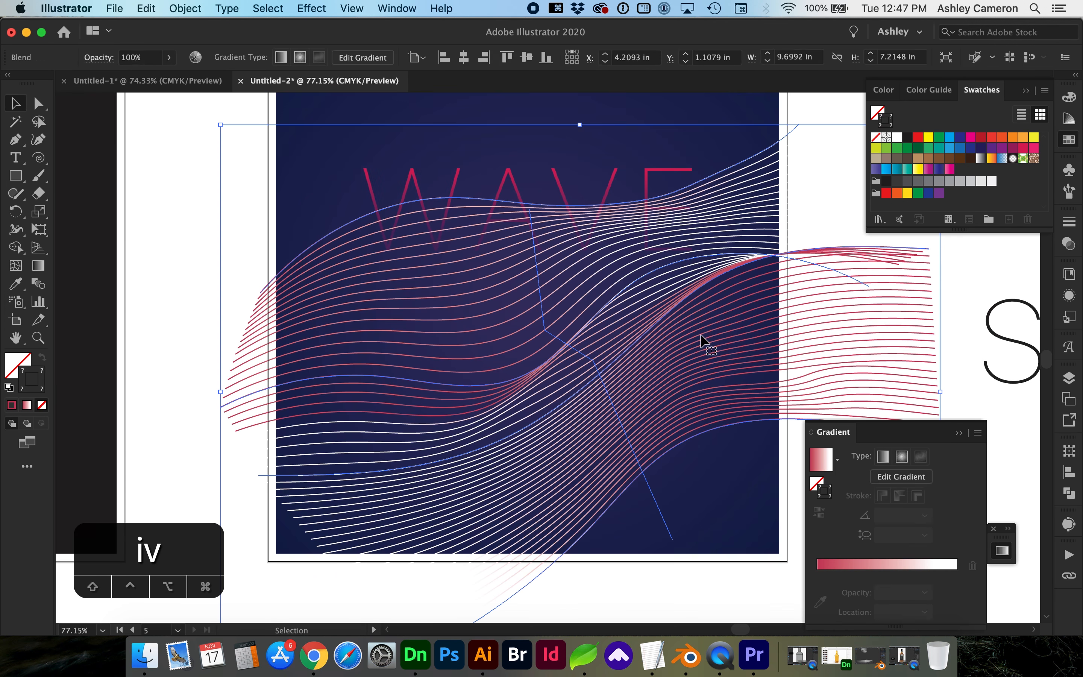
drag(579, 125, 550, 329)
click(1068, 244)
click(940, 237)
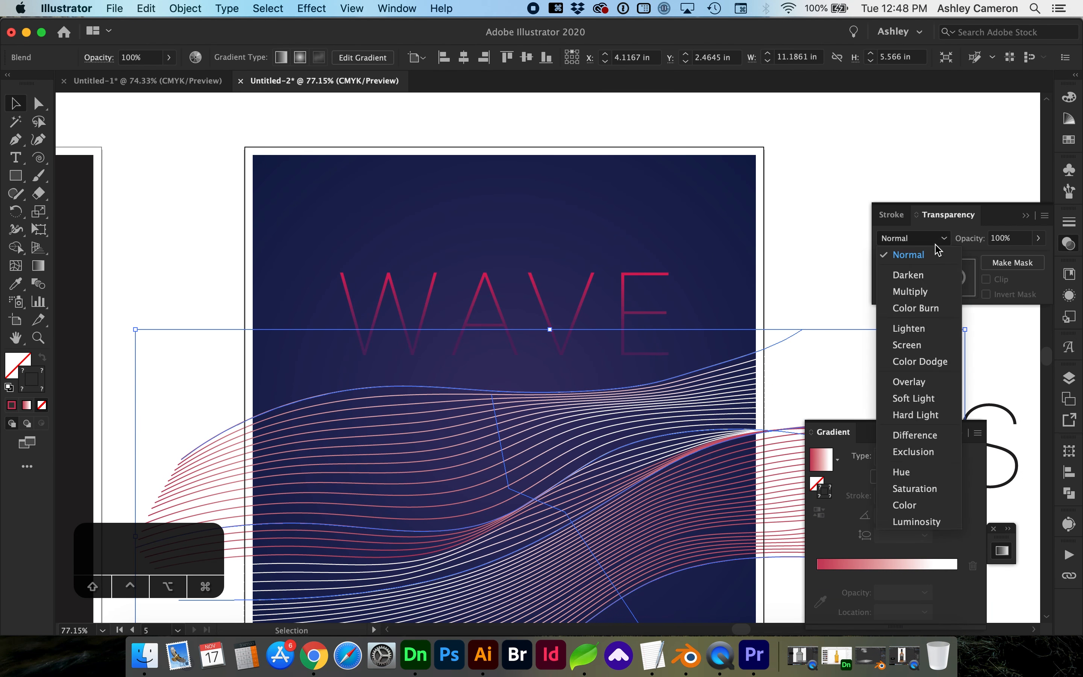
click(922, 381)
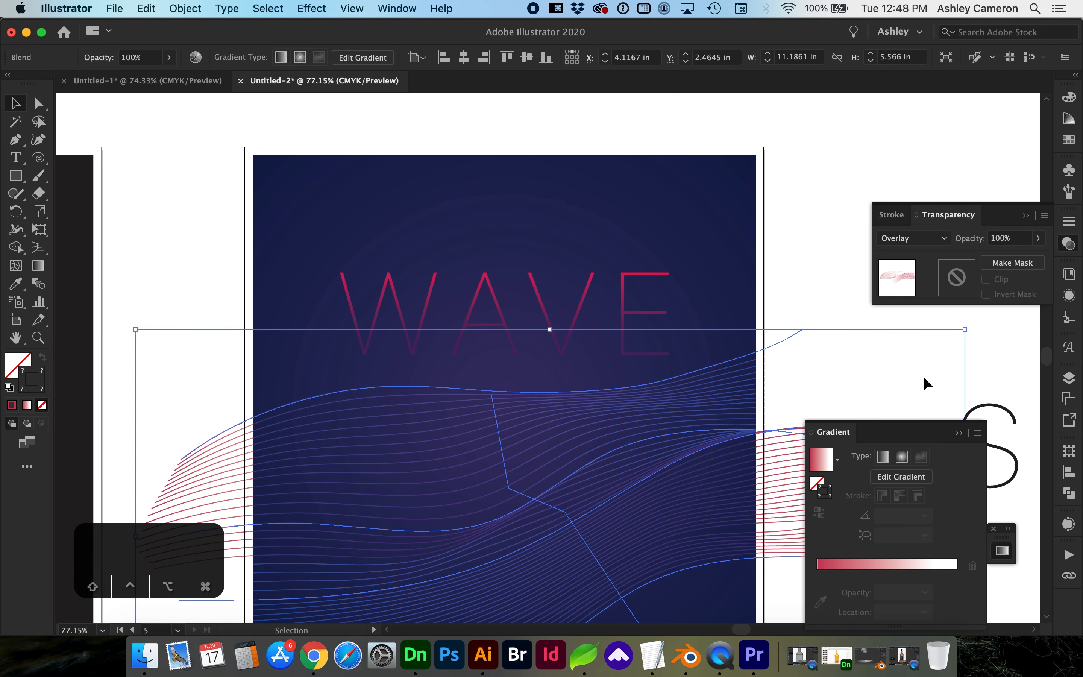
click(806, 203)
scroll(806, 202, down, 4)
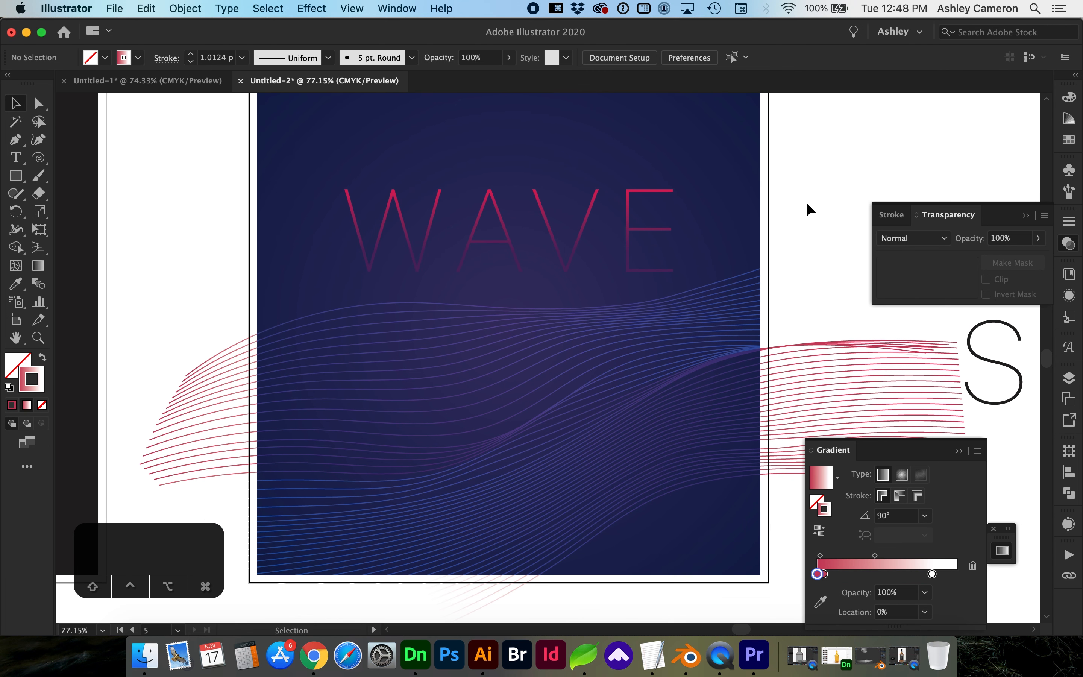
scroll(807, 203, up, 1)
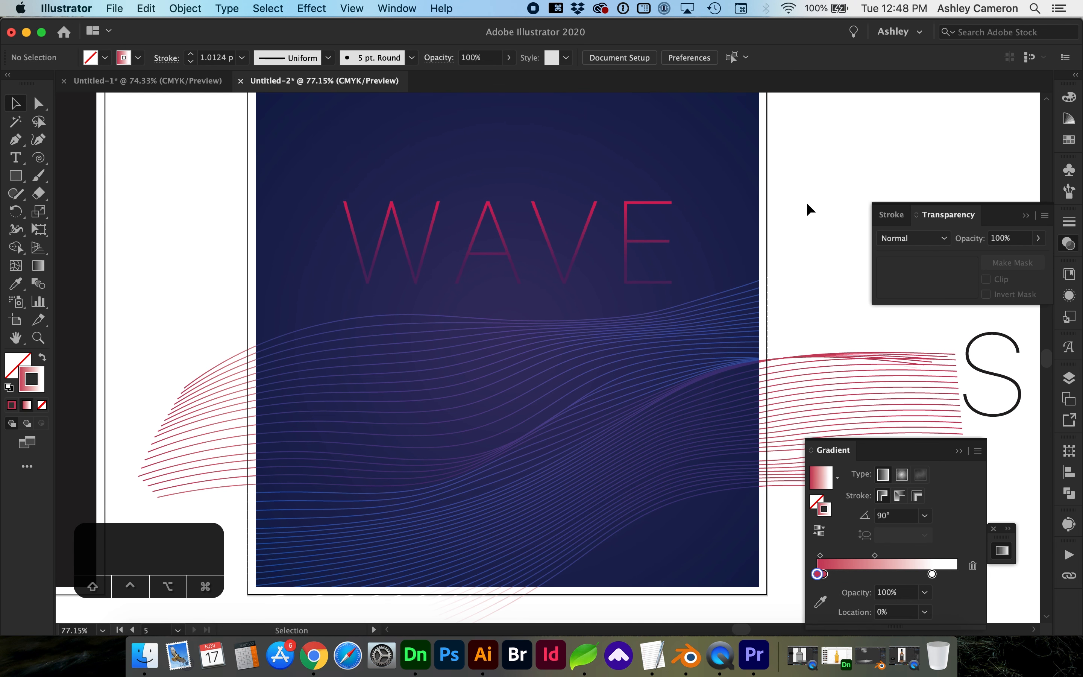